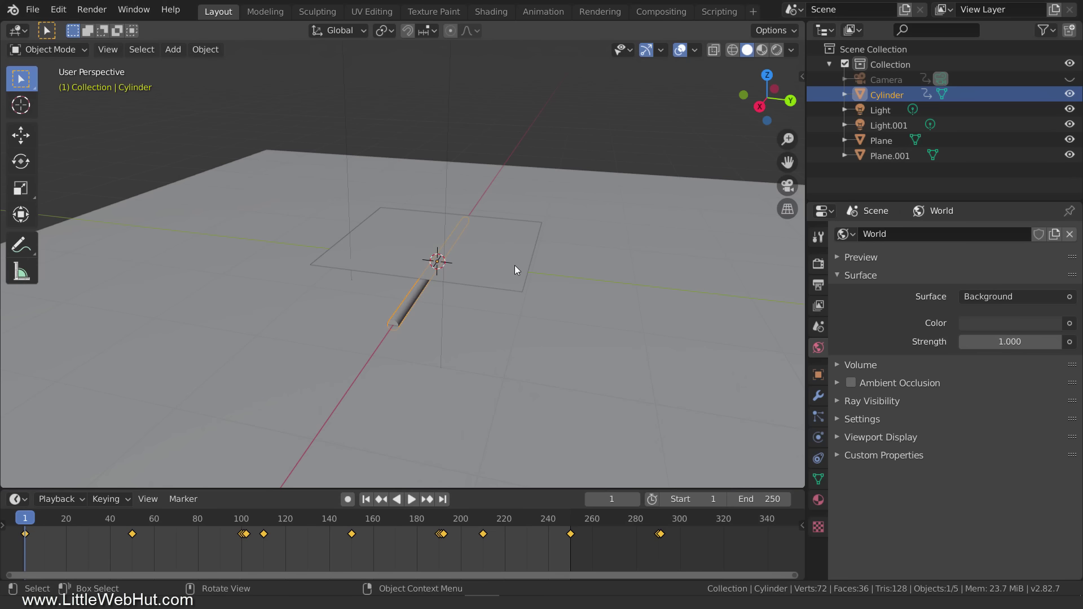
In Edit Mode, scale the small plane Plane.001 by 2 along Y.
click(513, 263)
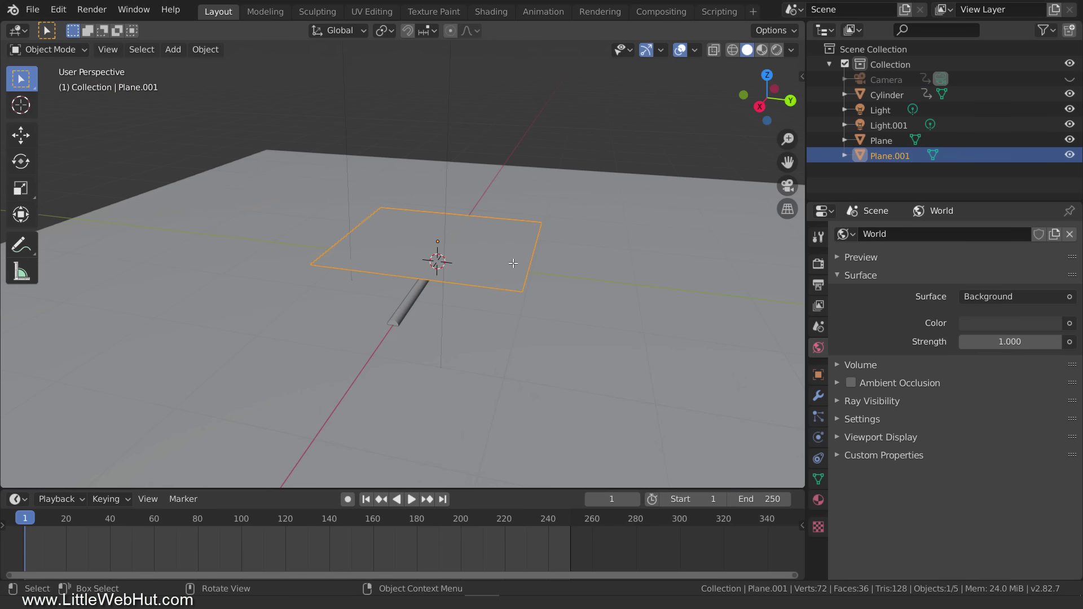
key(Tab)
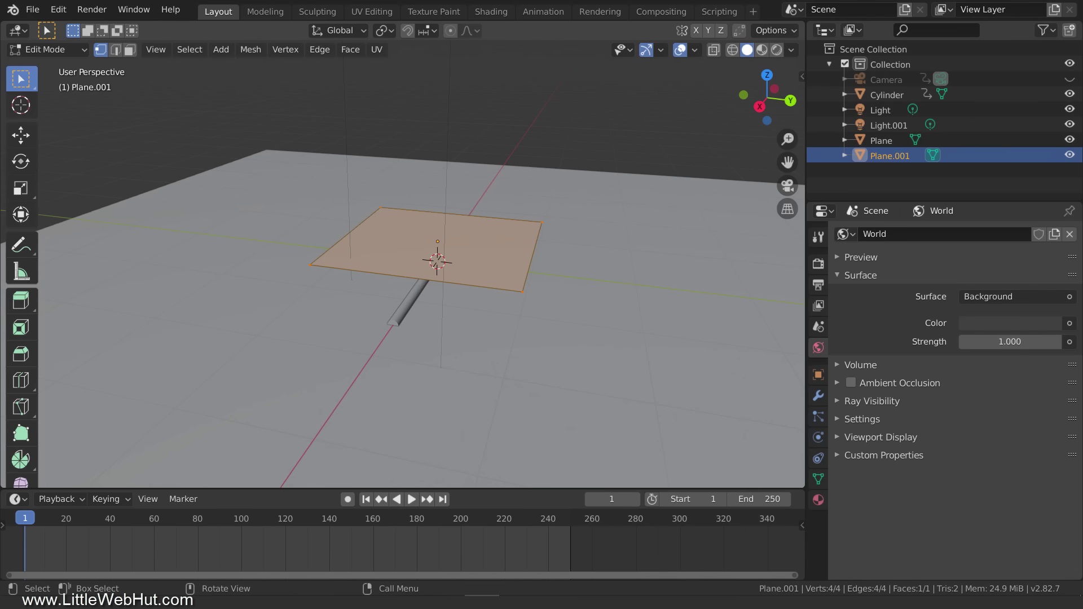
key(s)
text(y)
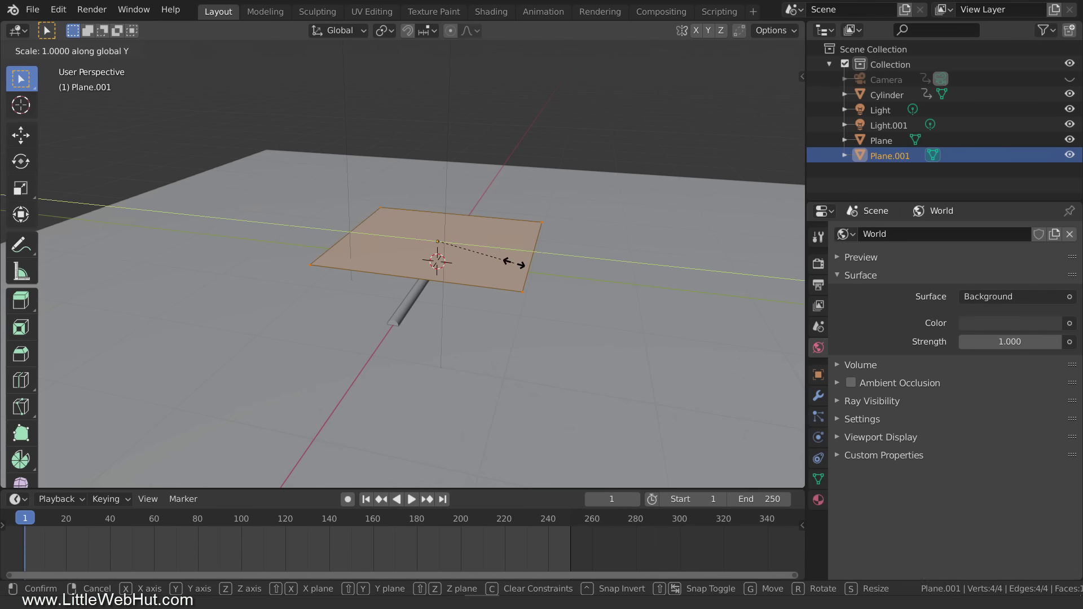
text(2)
key(Return)
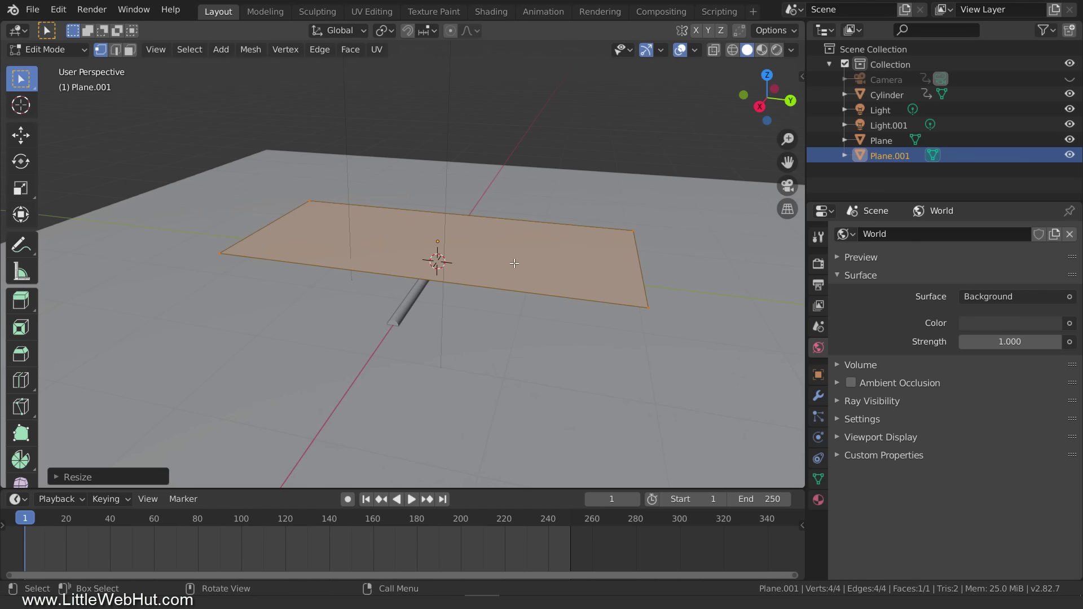
Add a centred loop cut across the middle of the stretched plane.
key(ctrl)
key(ctrl+r)
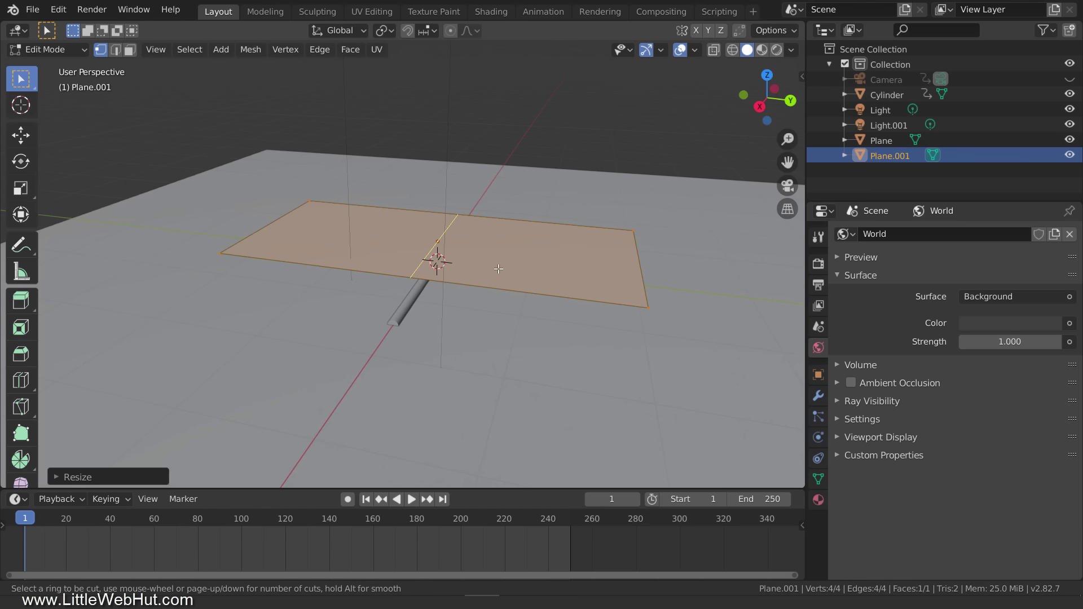
click(474, 282)
click(472, 283)
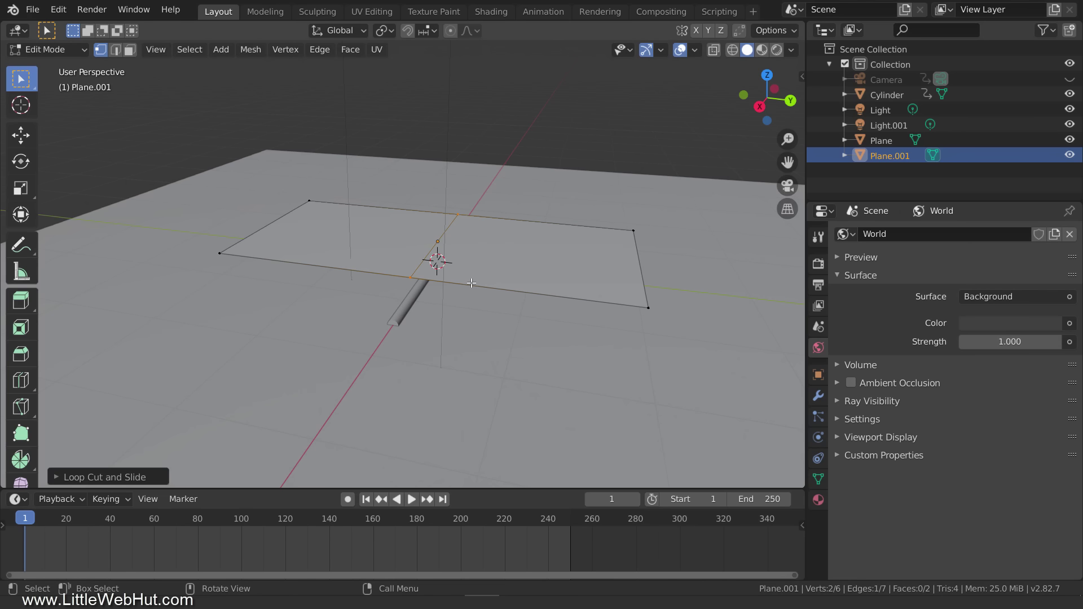
Back in Object Mode, assign the existing Towel material to Plane.001.
key(Tab)
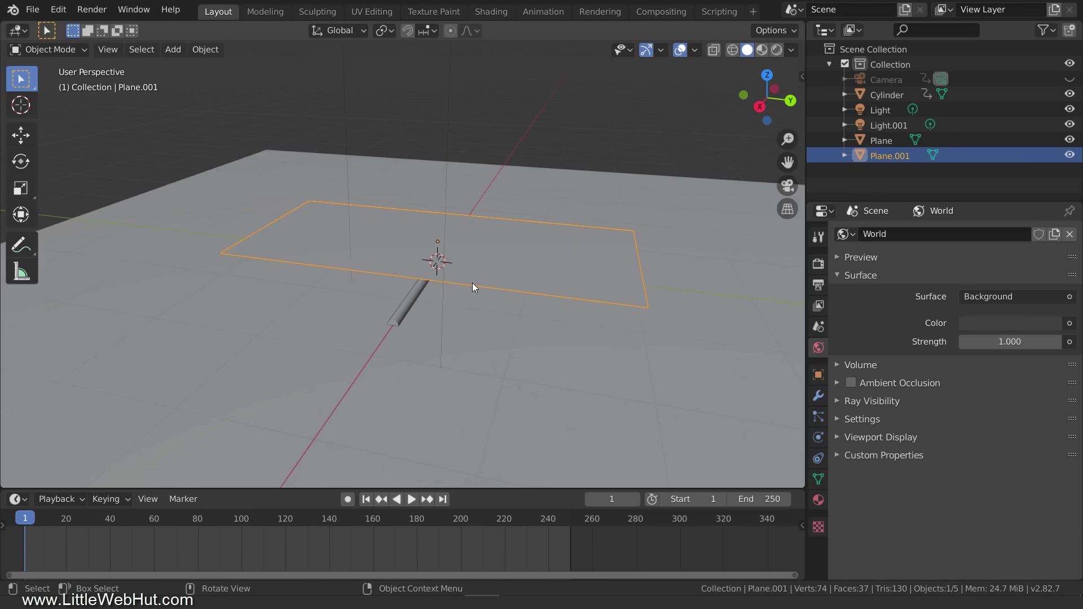
click(818, 500)
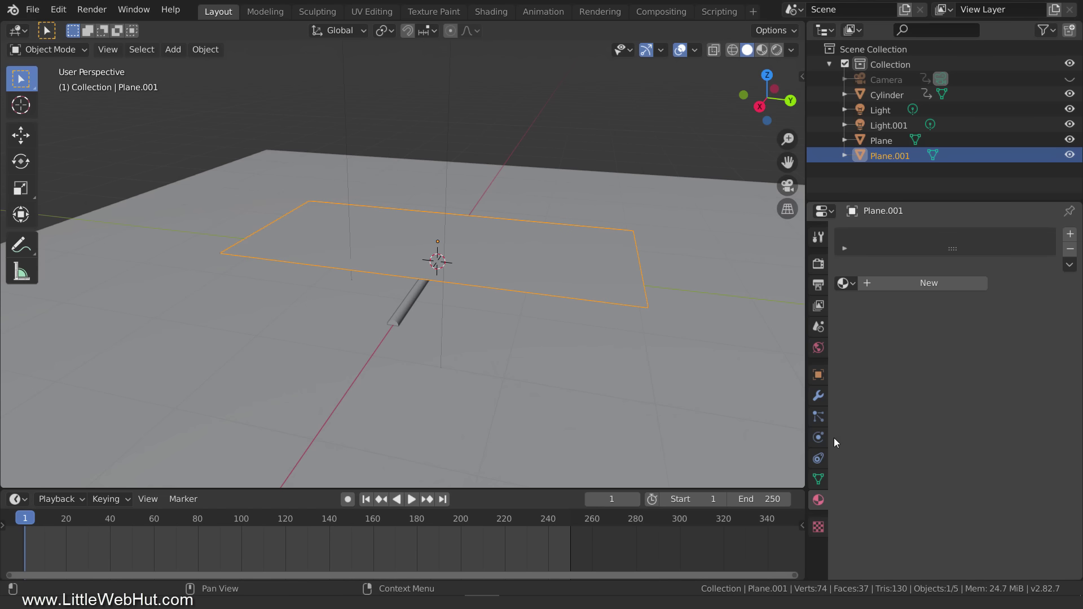
click(846, 283)
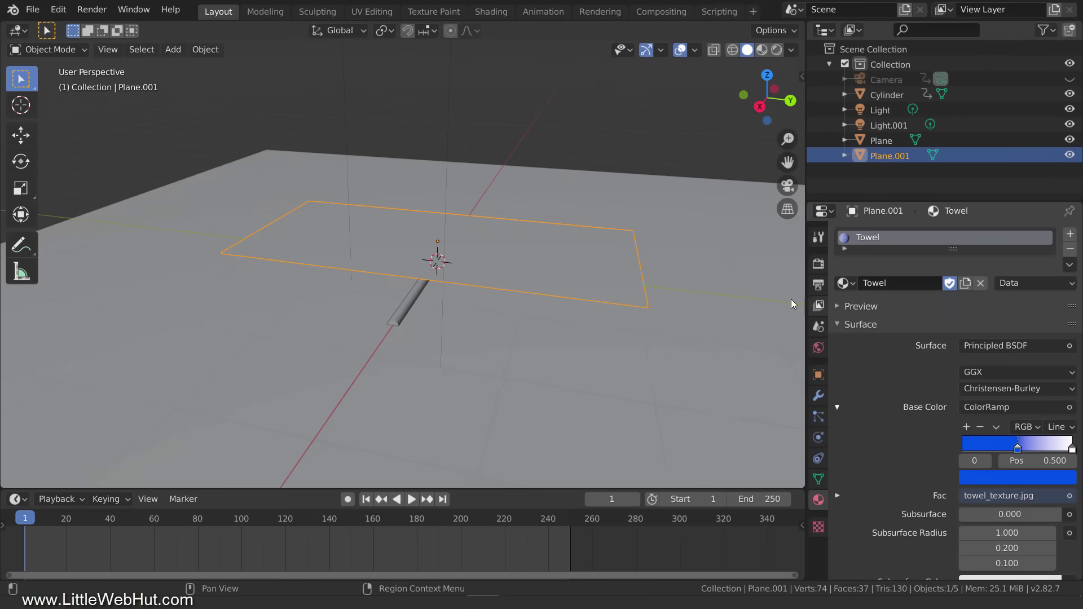
Shade Plane.001 smooth and add a Simple Subdivision Surface with Render and Viewport at 5.
right_click(598, 257)
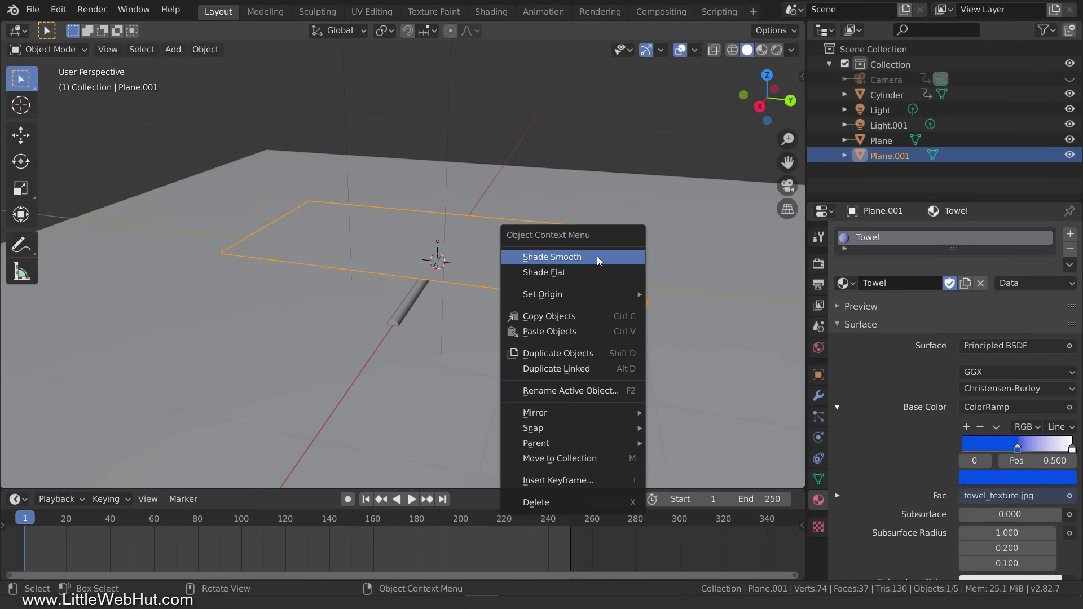
click(597, 257)
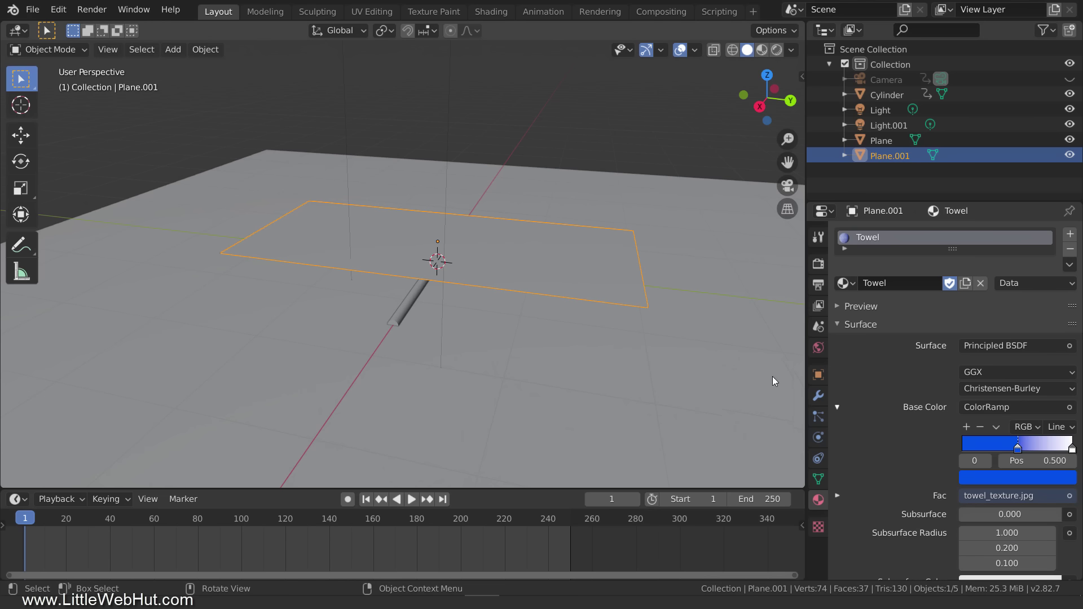
click(818, 396)
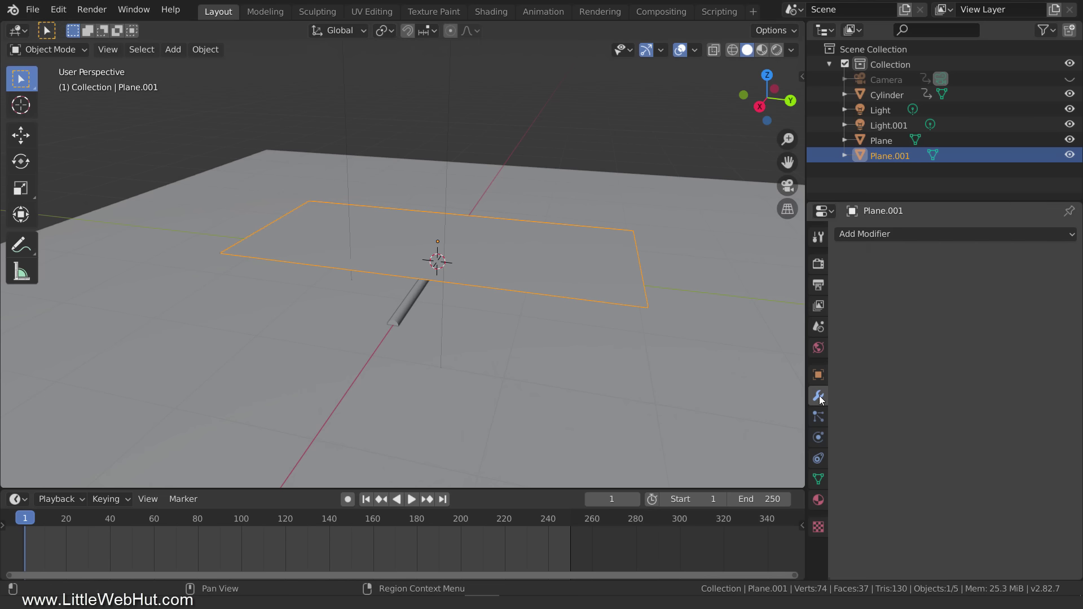
click(909, 239)
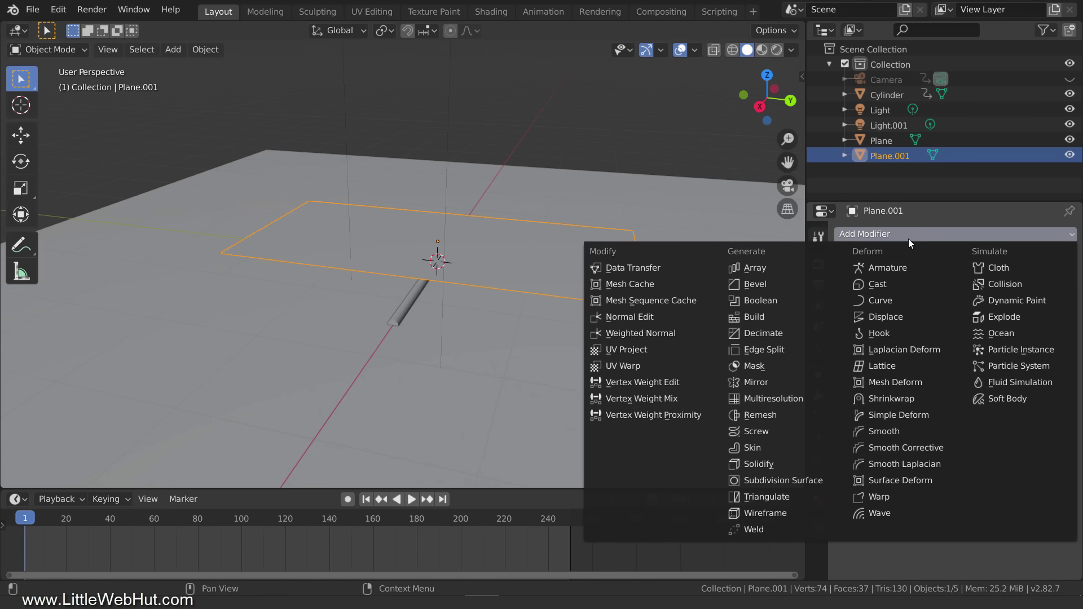
click(828, 481)
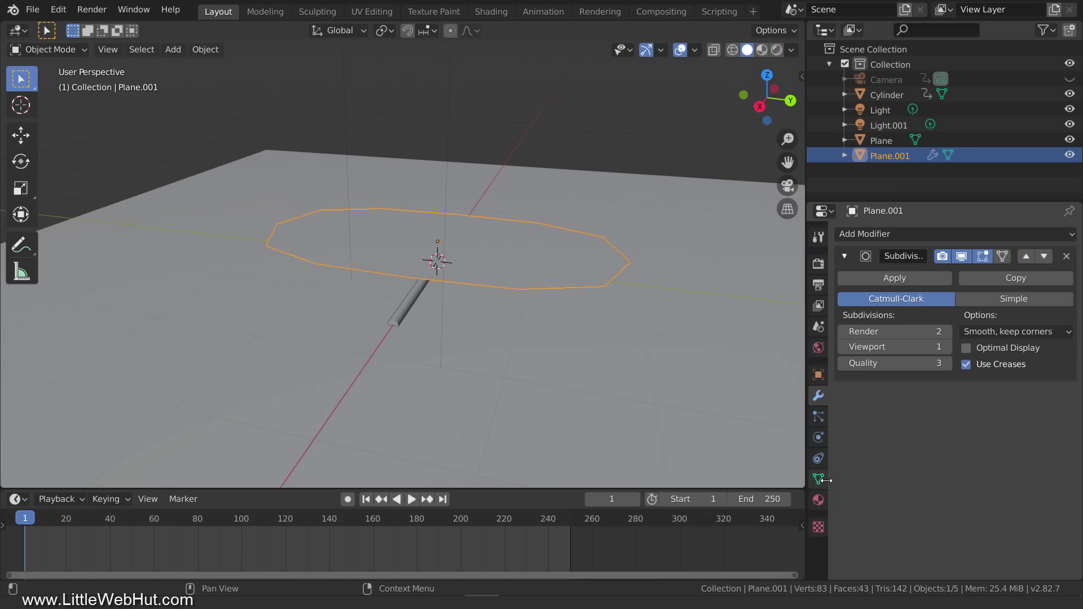
click(982, 302)
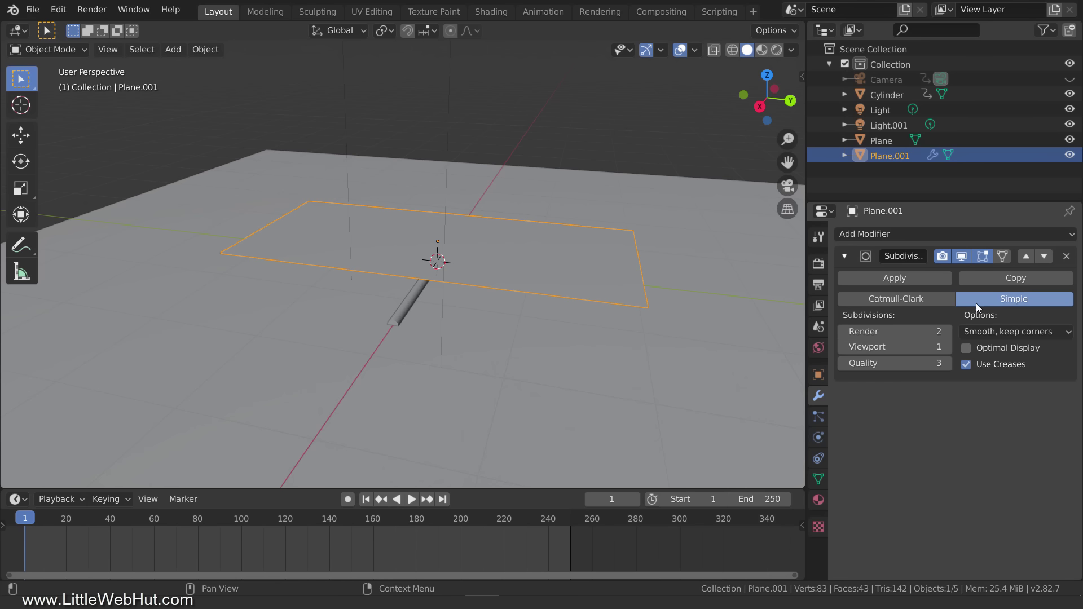
click(948, 346)
click(948, 347)
click(948, 347)
click(948, 347)
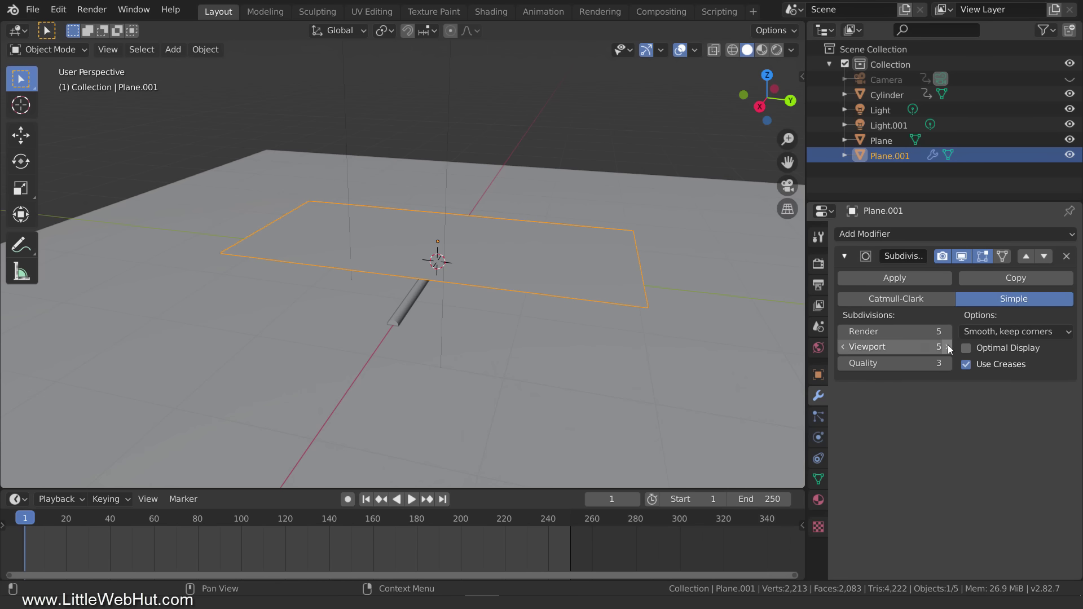
Add Cloth physics to the towel plane with Self Collisions on at 0.01 m distance.
click(818, 440)
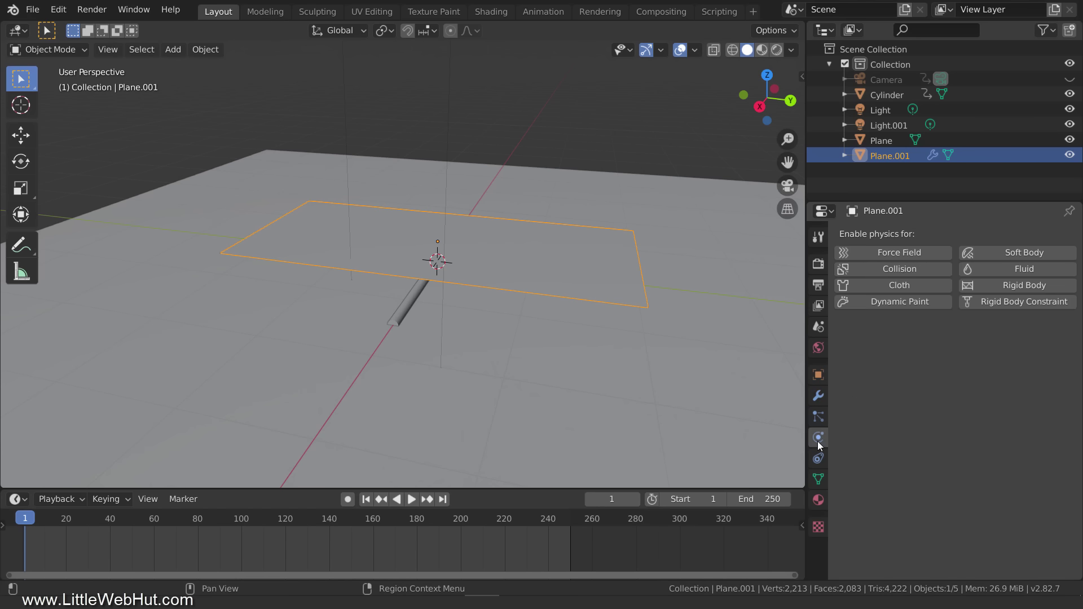
click(926, 284)
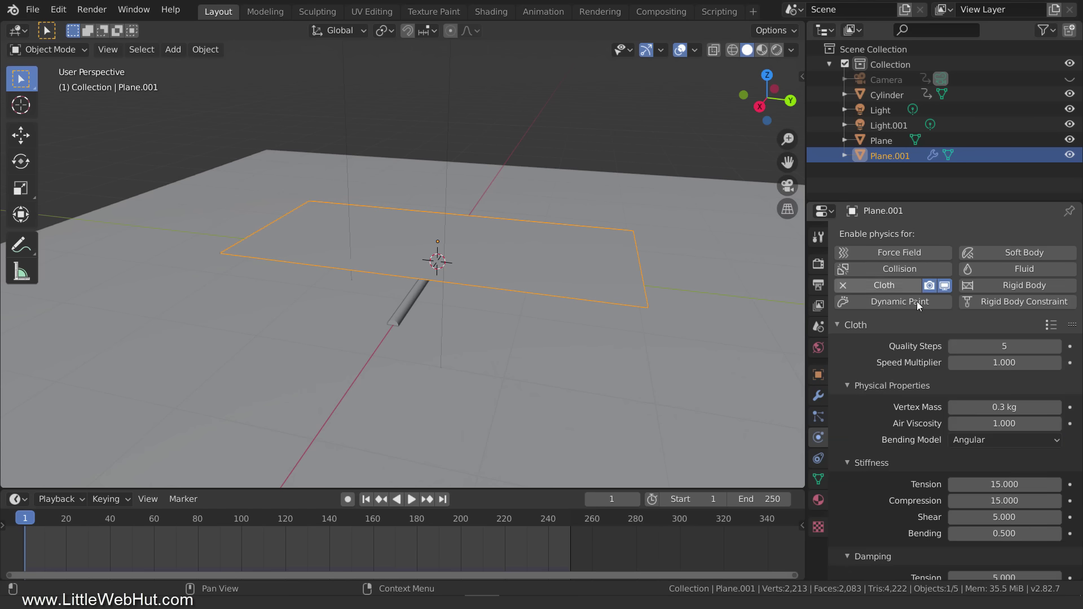
scroll(922, 454, down, 10)
scroll(924, 457, down, 2)
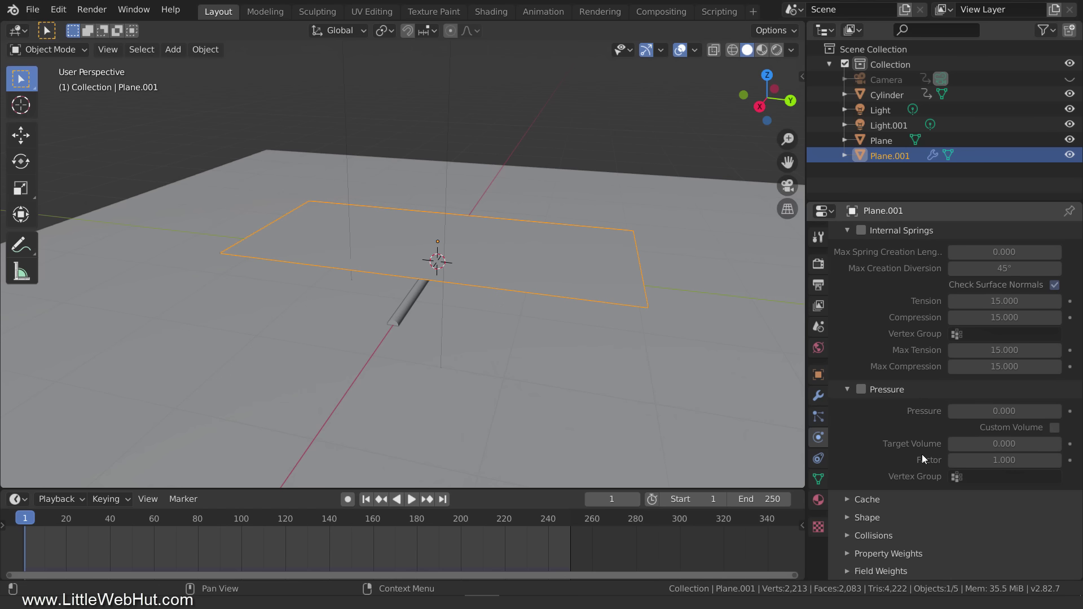
click(847, 536)
scroll(847, 533, down, 10)
click(858, 460)
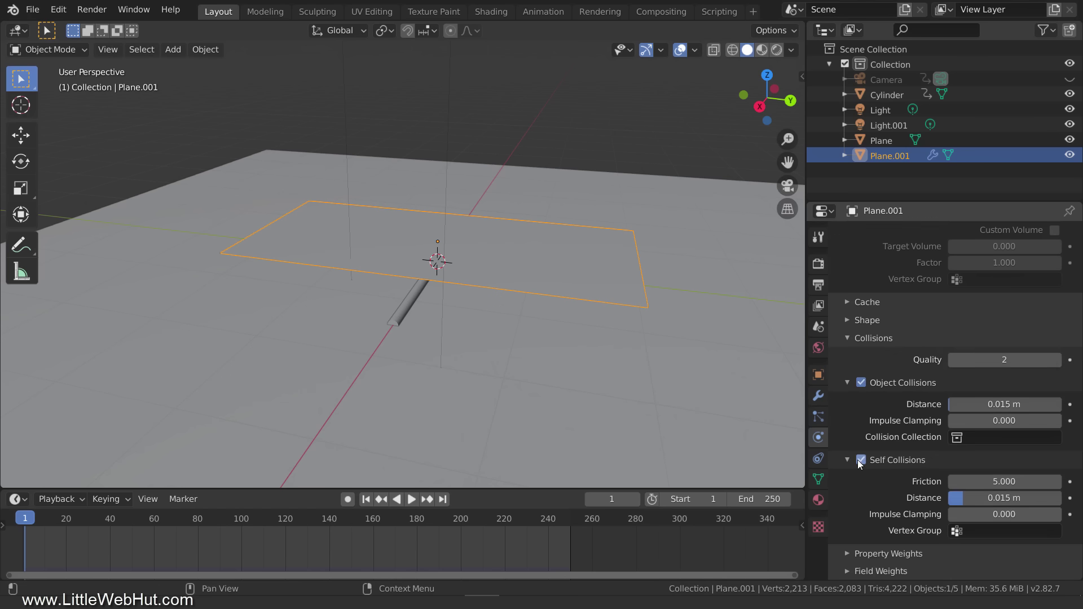
click(982, 498)
text(0.01)
Set the timeline End frame and the cloth Cache End to 350.
click(762, 499)
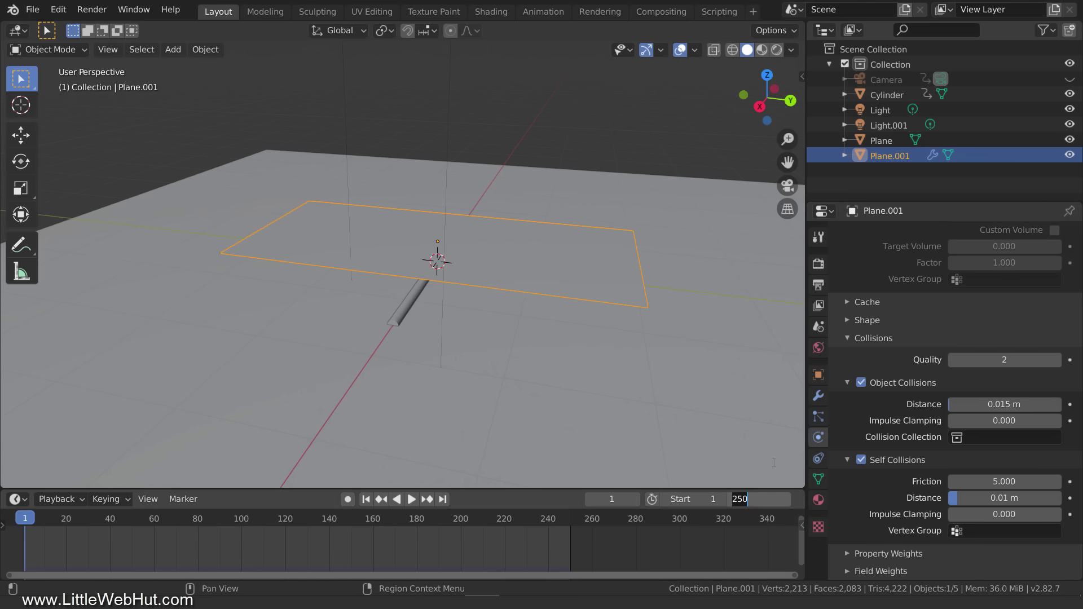
text(350)
key(Return)
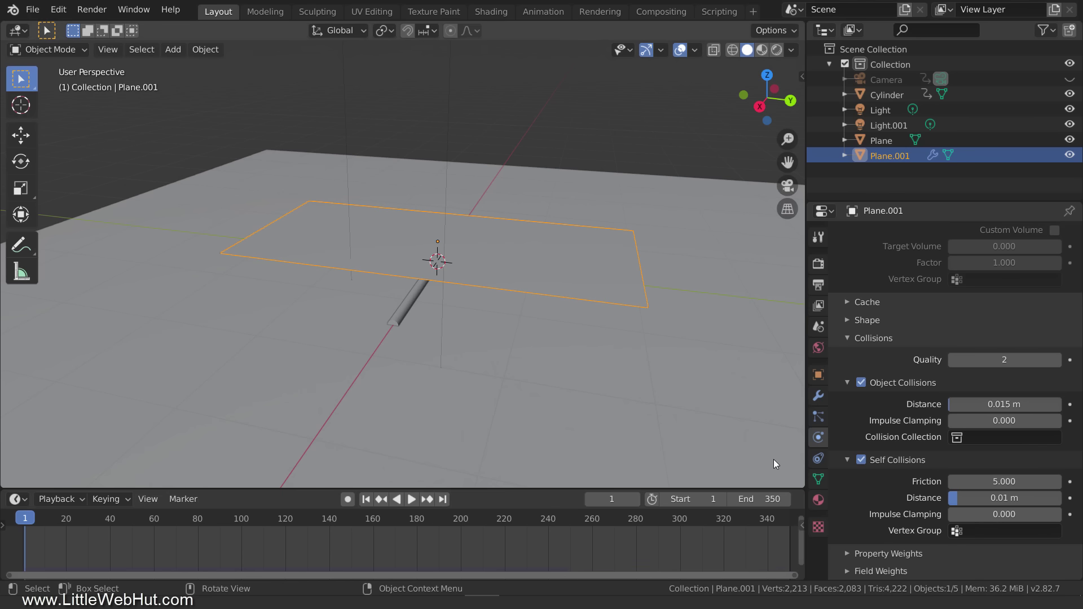
click(848, 303)
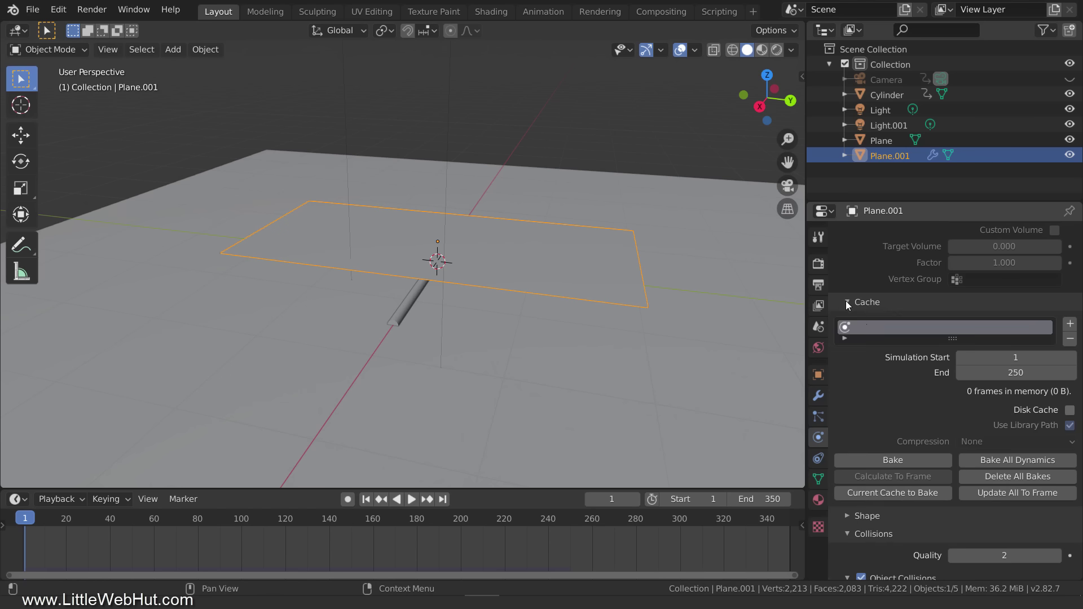
click(991, 373)
text(350)
key(Return)
Add a Solidify modifier to the towel plane, 0.01 m thick with Offset 0.
click(819, 397)
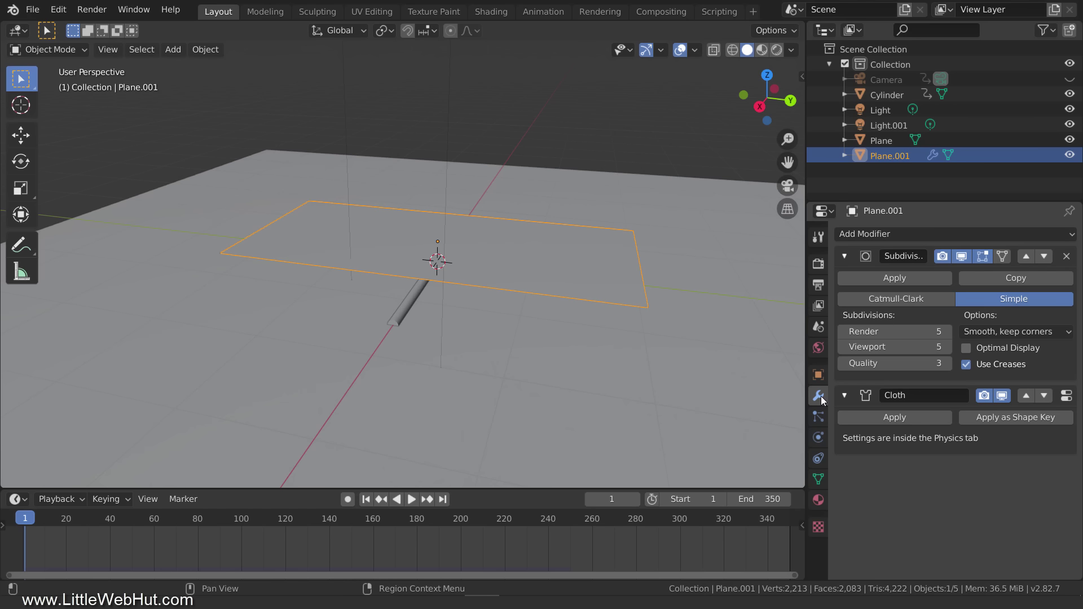
click(911, 234)
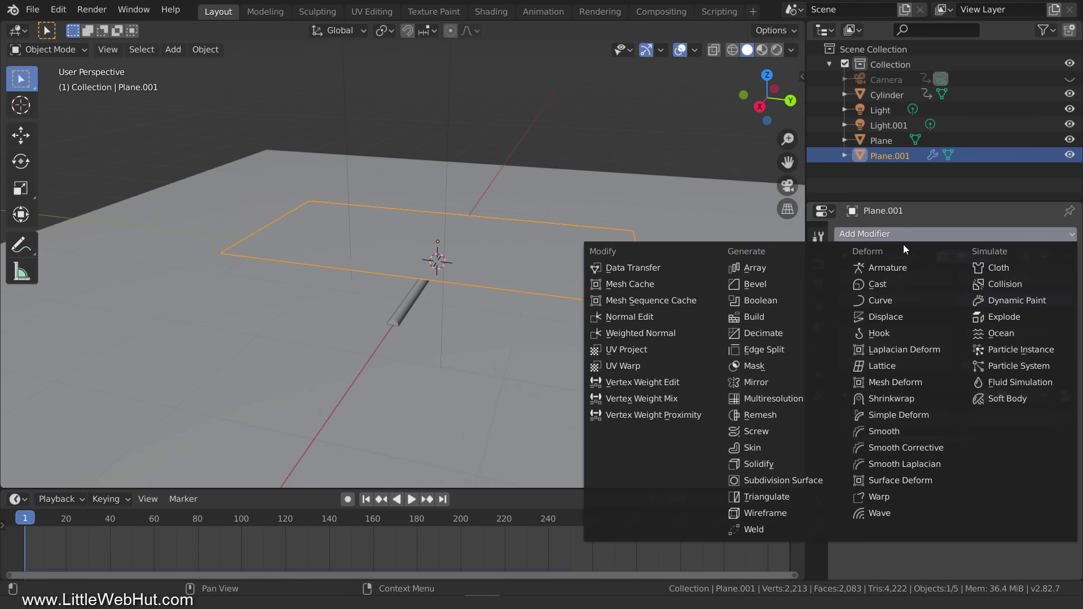
click(790, 462)
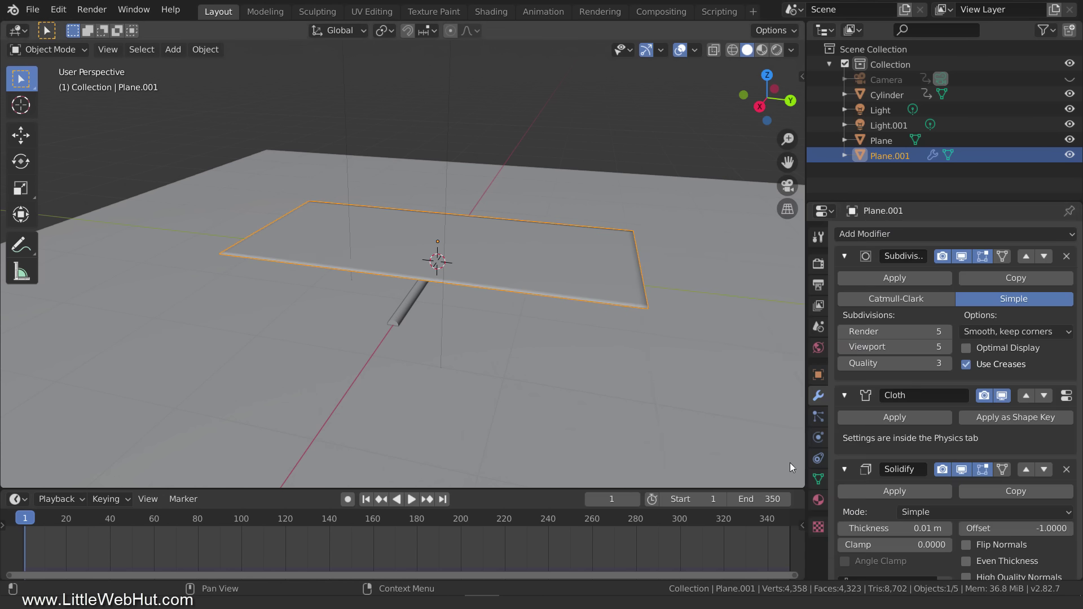
click(1024, 527)
text(0)
key(Return)
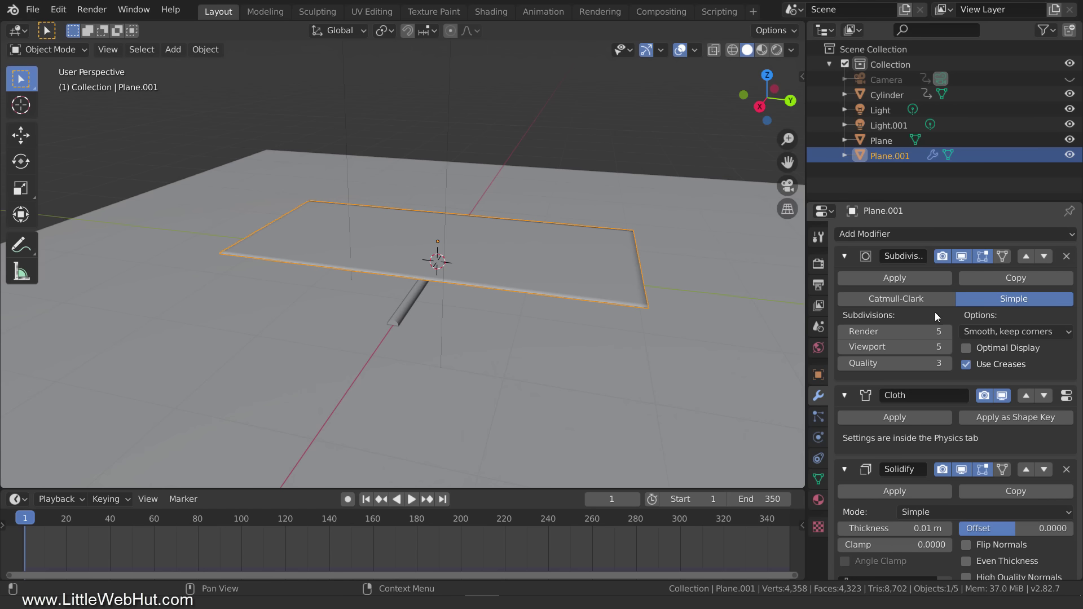
Add a second Catmull-Clark Subdivision Surface below Solidify, with Viewport level 2.
click(914, 236)
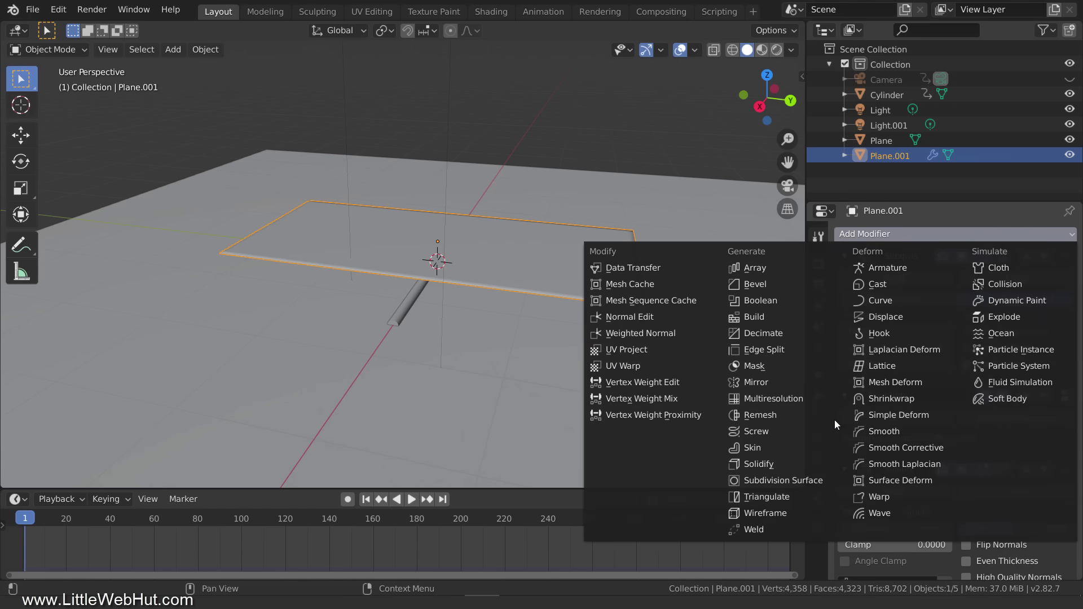
click(835, 480)
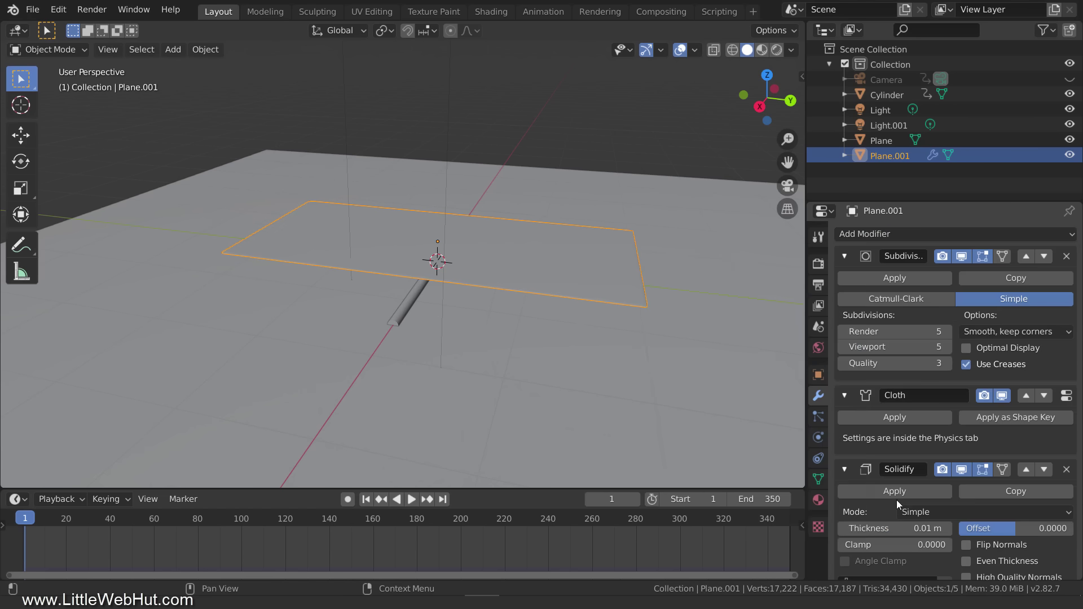
scroll(898, 500, down, 6)
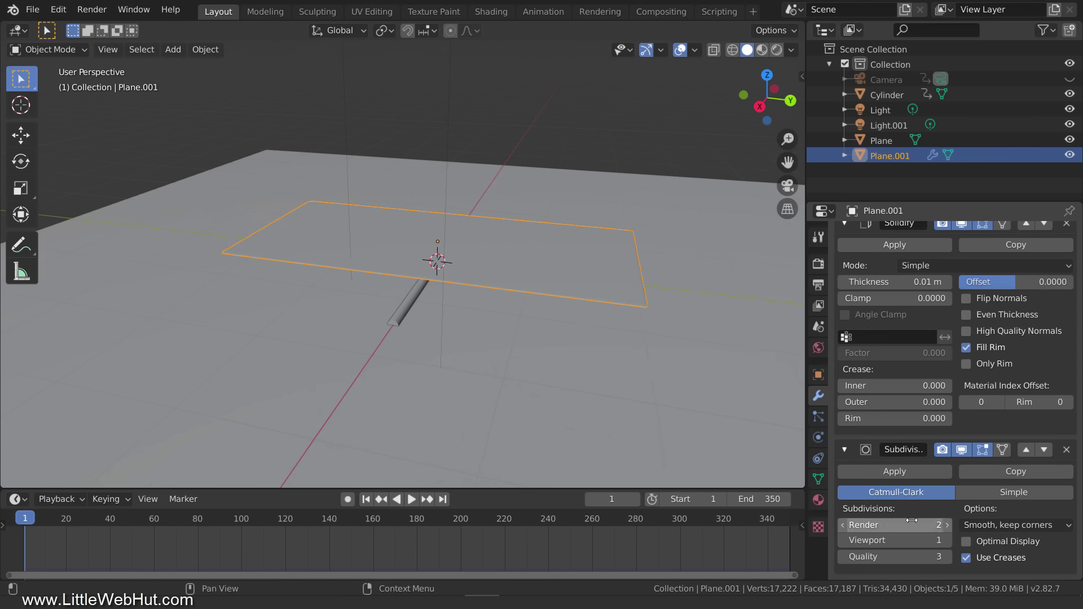
click(948, 540)
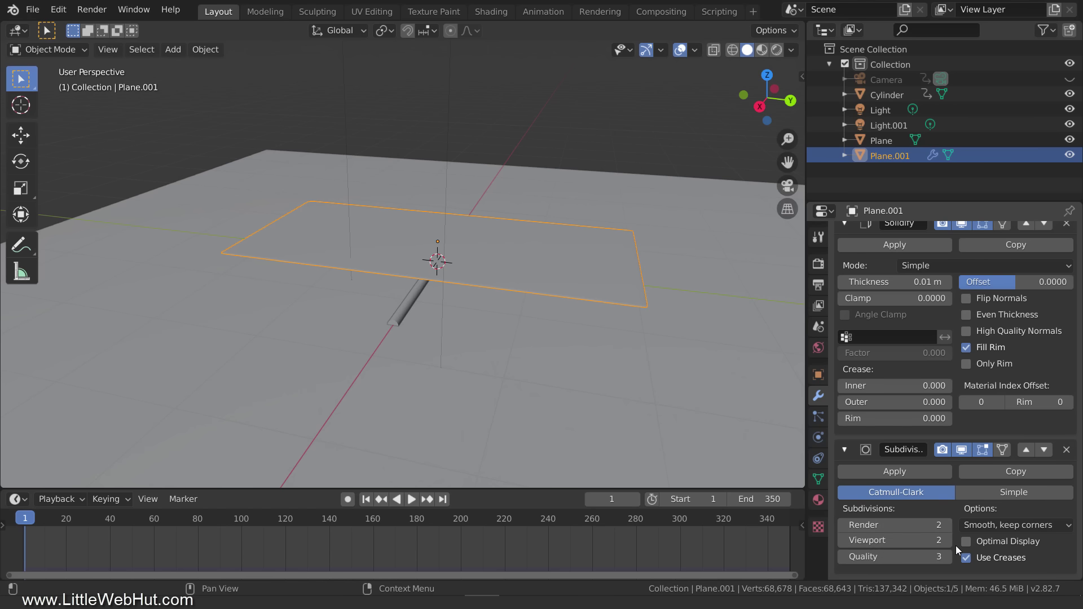
Give the floor Plane Collision physics with Thickness Outer 0.001 and Friction 80.
click(669, 337)
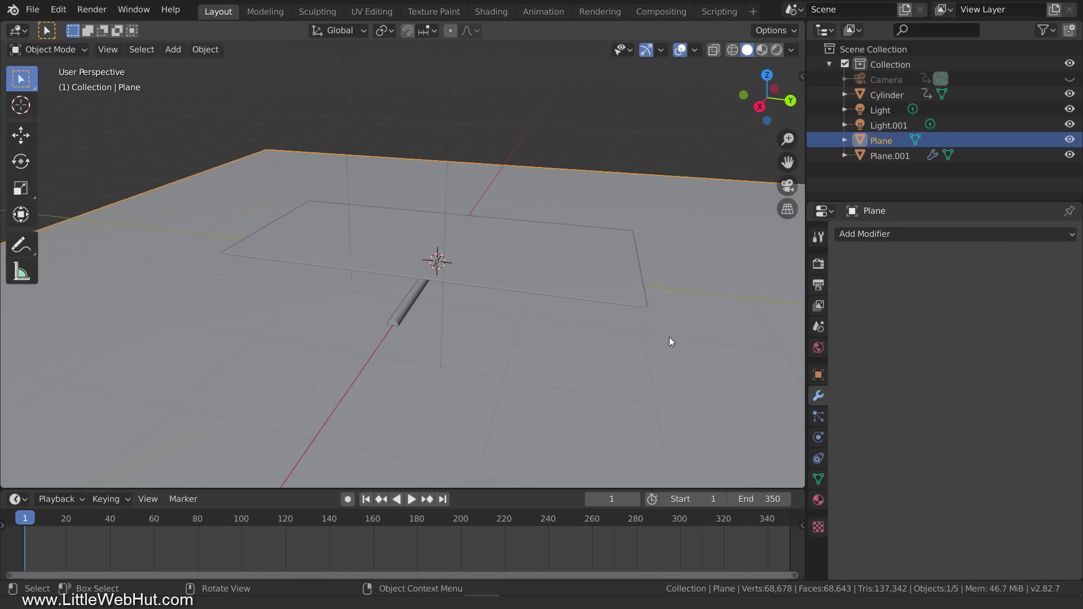
click(819, 438)
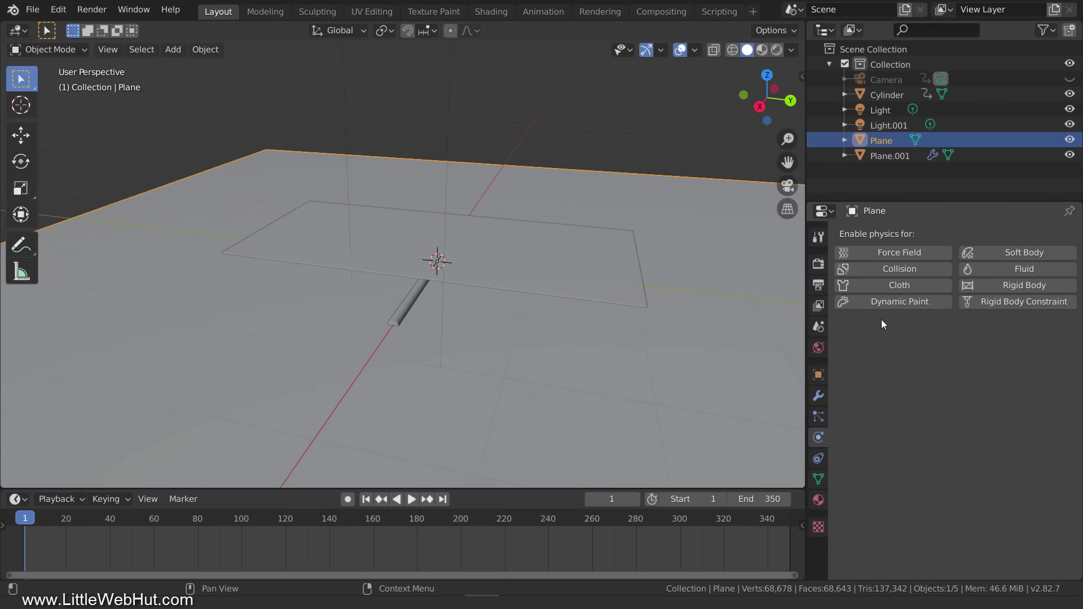
click(924, 269)
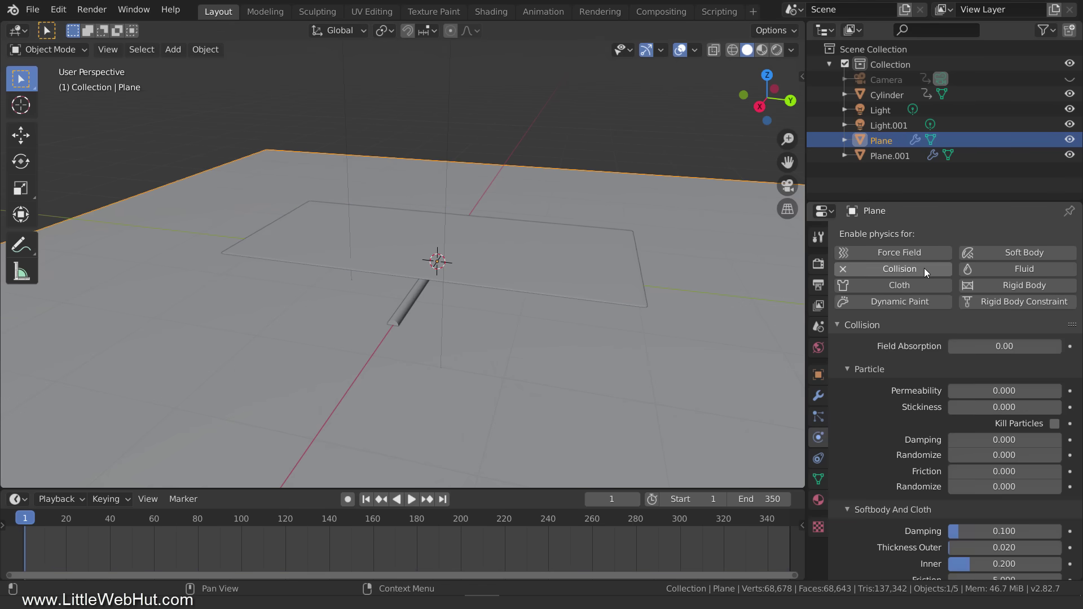
scroll(922, 384, down, 2)
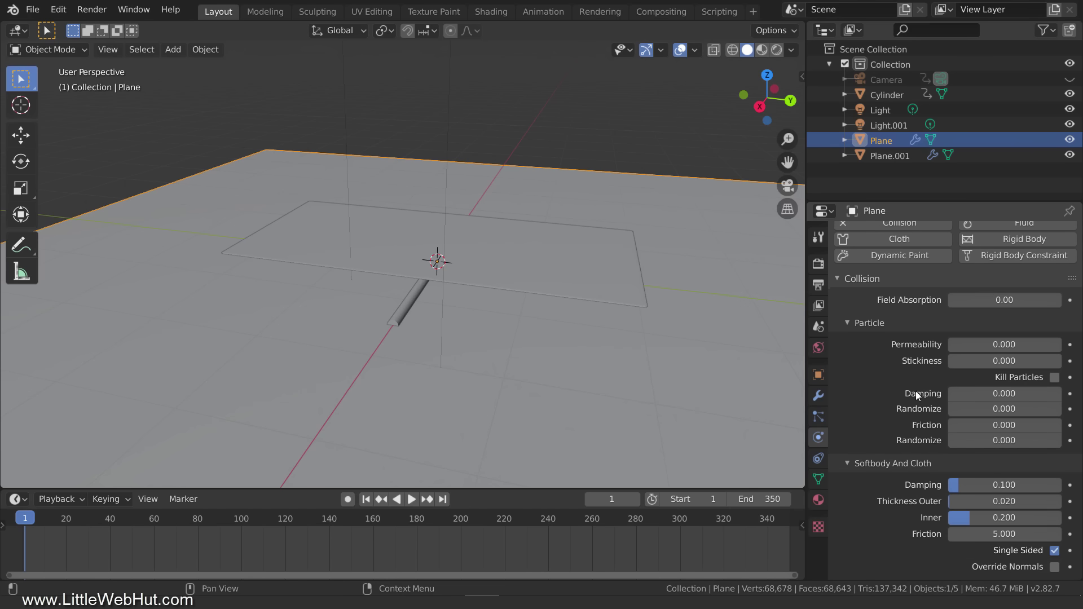
click(987, 498)
text(0.001)
key(Return)
double_click(993, 534)
text(80)
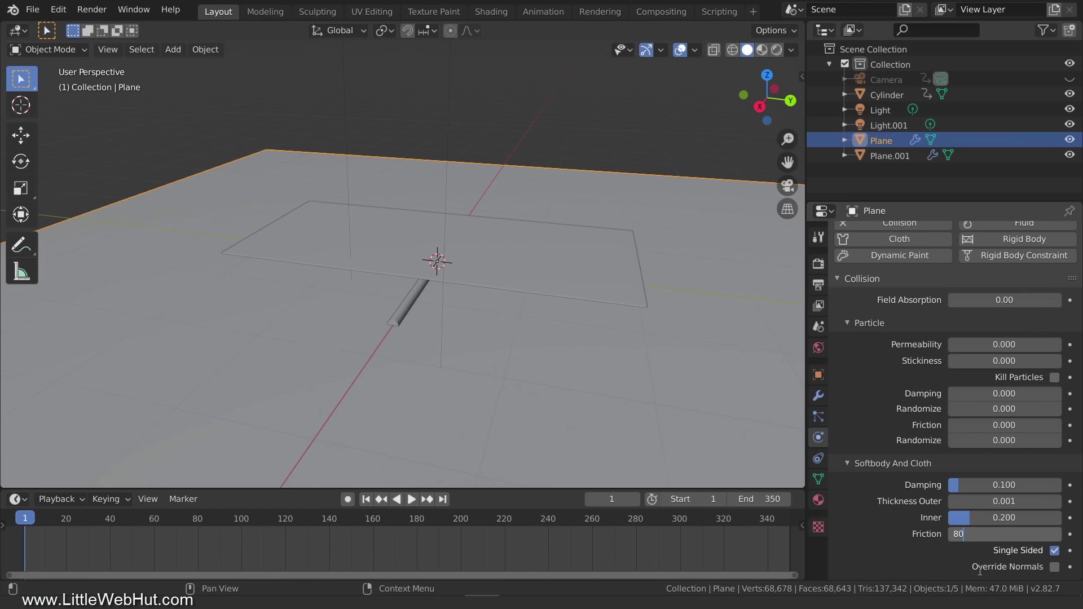
key(Return)
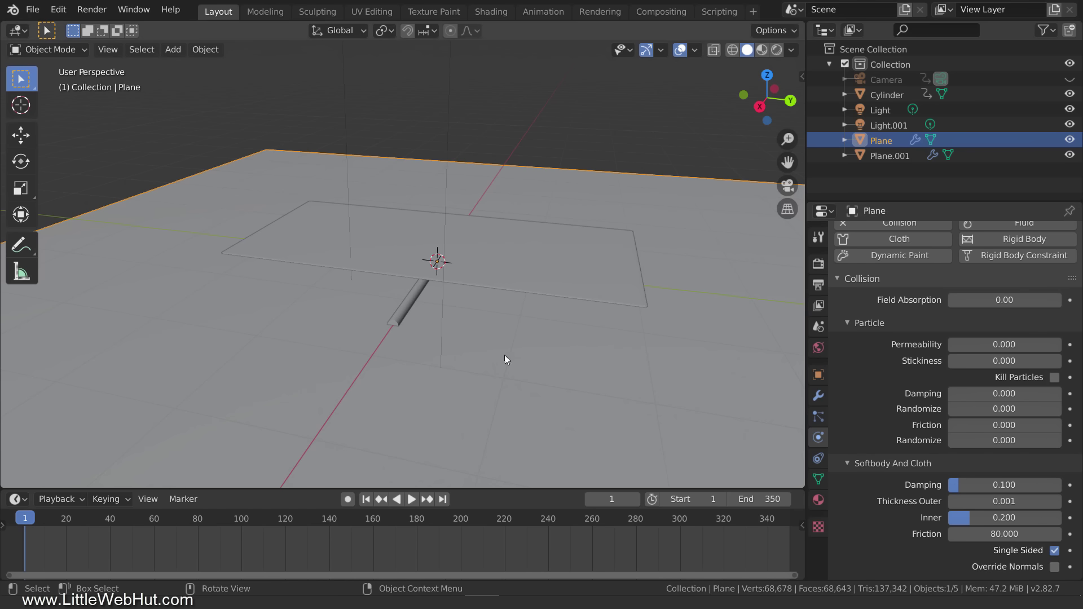
Enable Collision physics on the Cylinder rod.
click(417, 302)
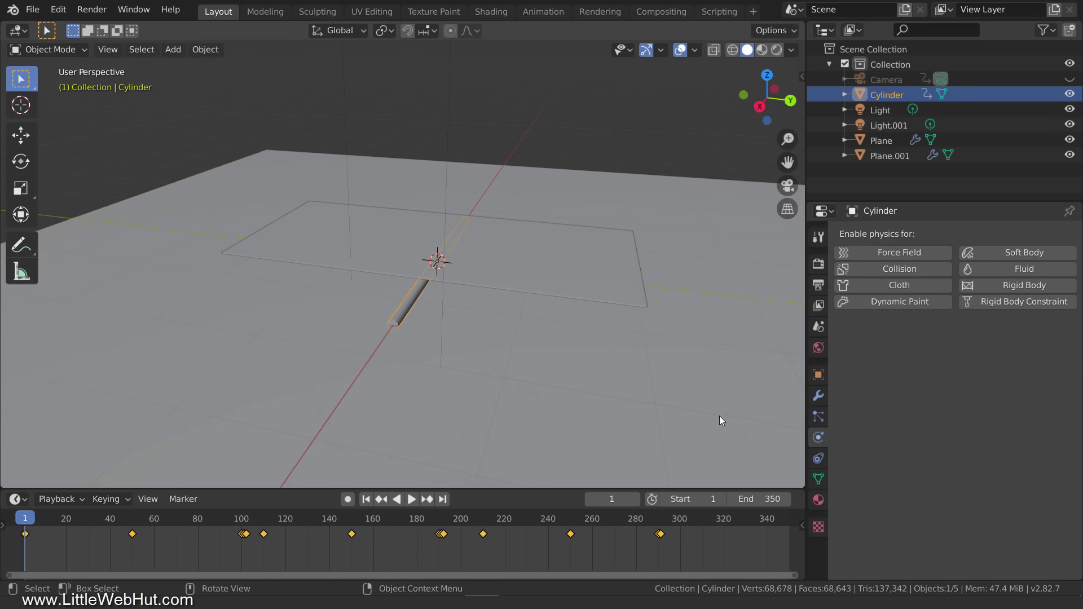
click(925, 271)
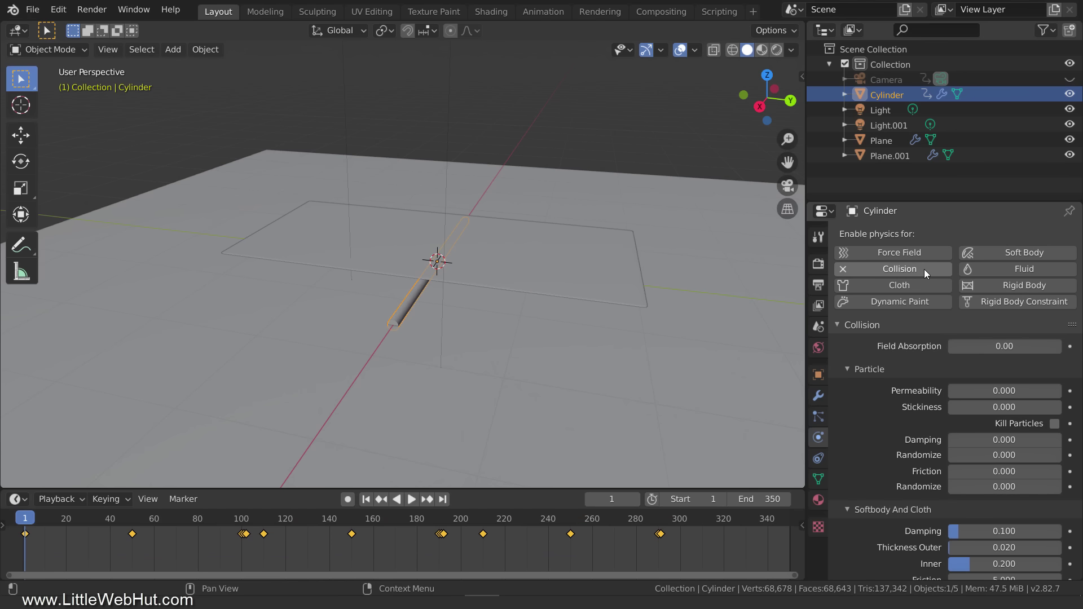
Select Plane.001 and bake its cloth simulation cache for all 350 frames.
click(615, 278)
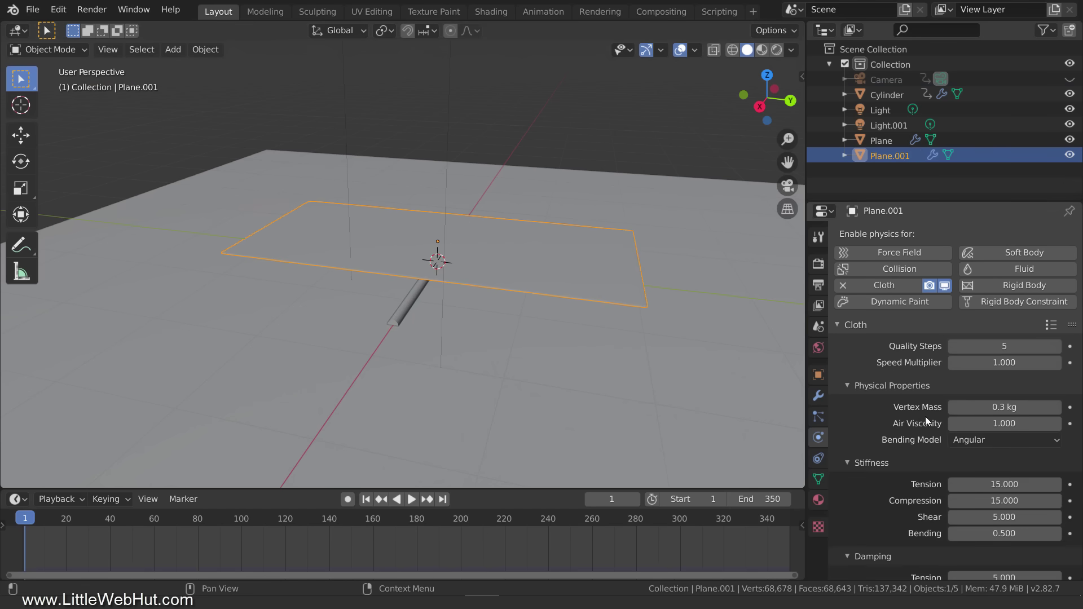
scroll(928, 422, down, 12)
scroll(927, 418, down, 12)
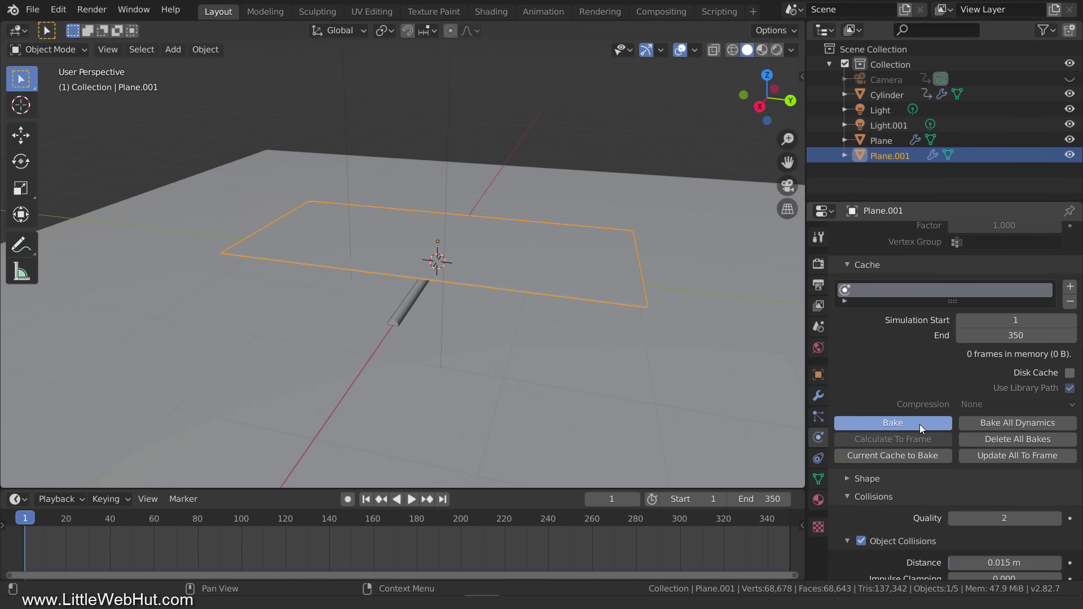
click(920, 425)
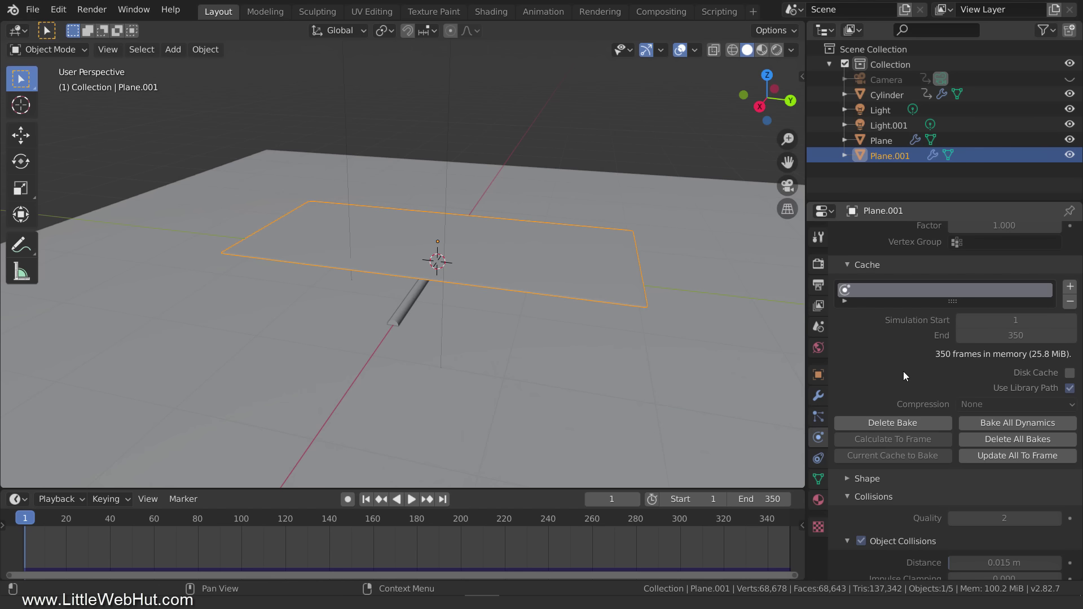
Play the baked animation and scrub the timeline through frames 100–110 to watch the fold.
click(411, 305)
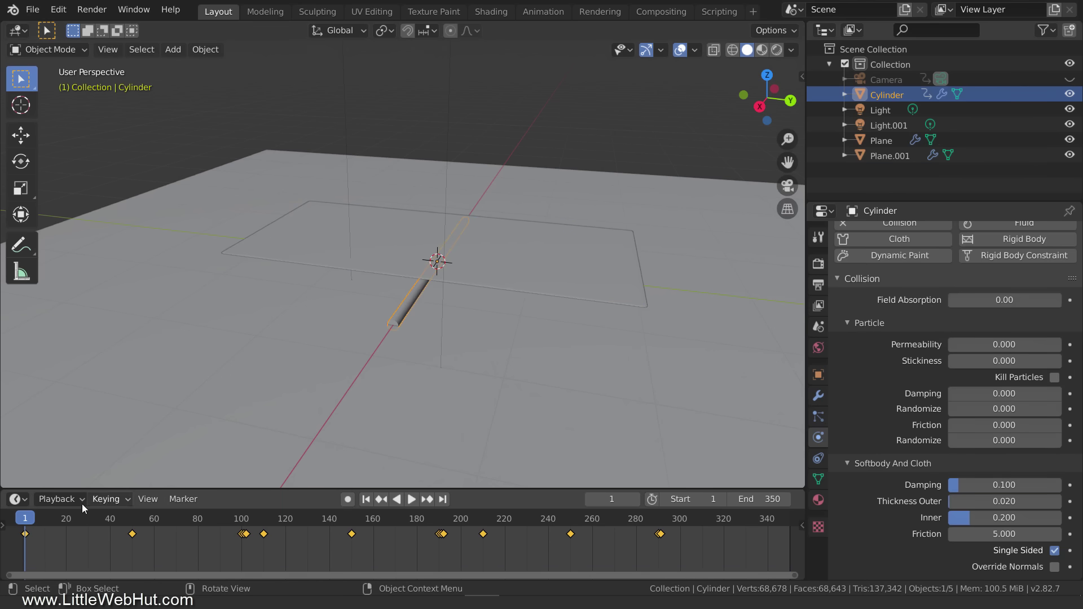
key(space)
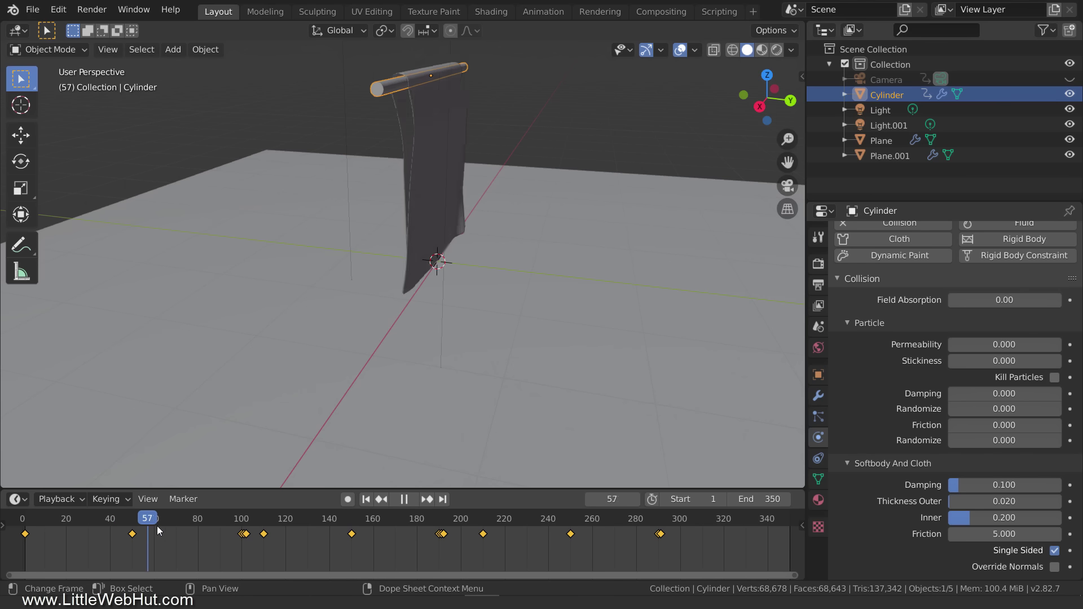
drag(234, 530, 246, 530)
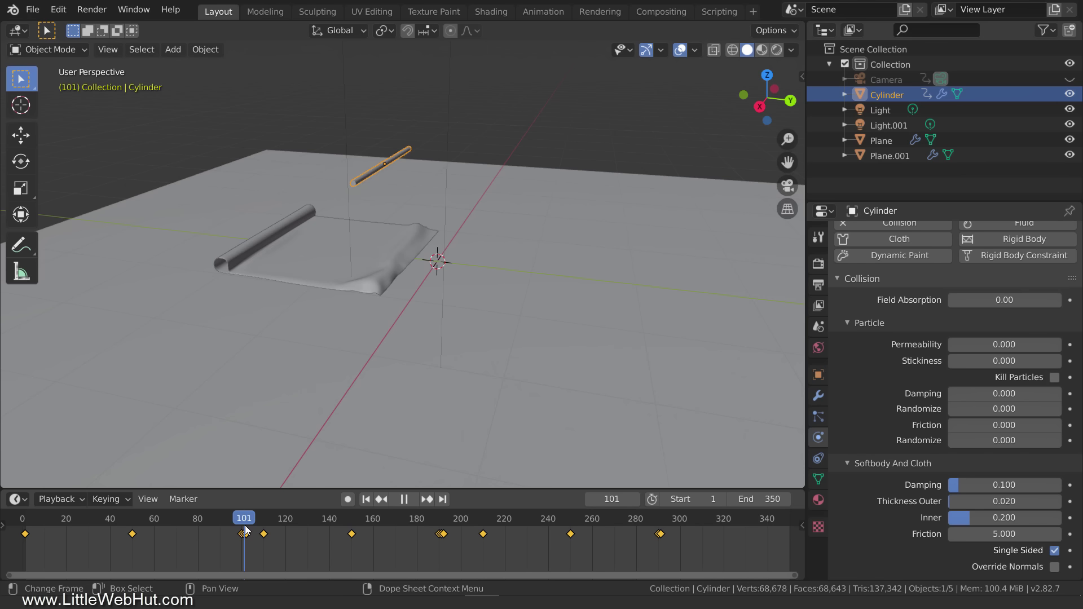
drag(246, 530, 249, 532)
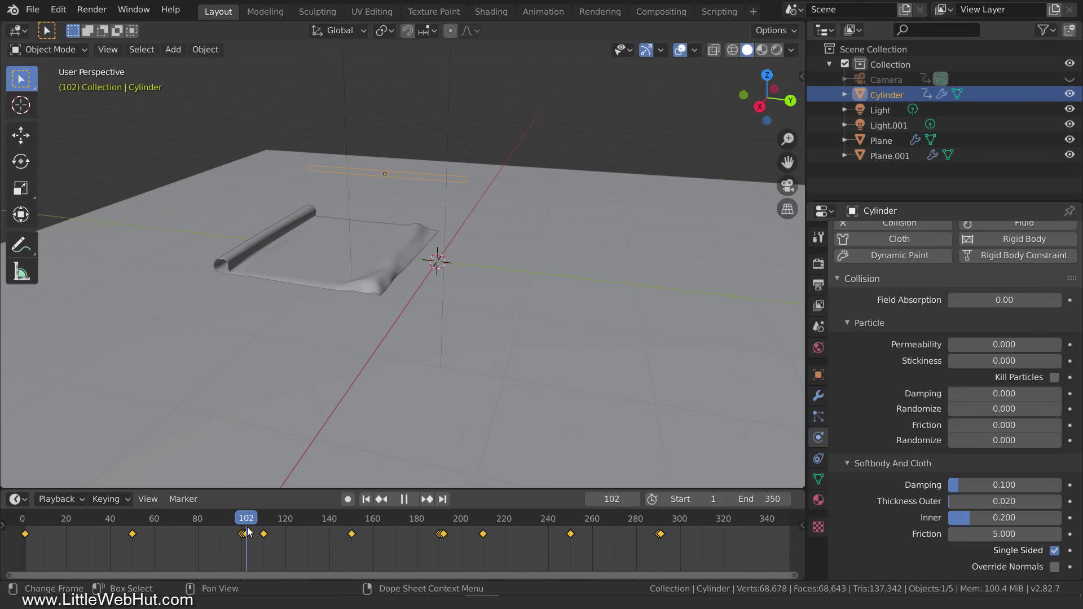
drag(249, 531, 263, 532)
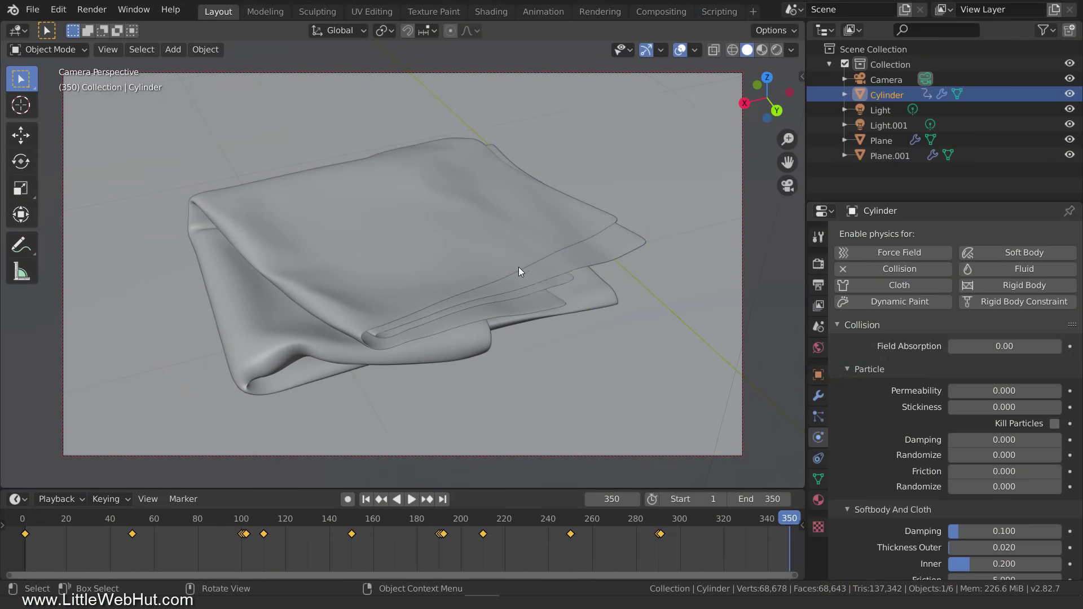
Select the towel Plane.001, show its modifier stack, and scrub the cloth animation to about frame 269.
click(491, 252)
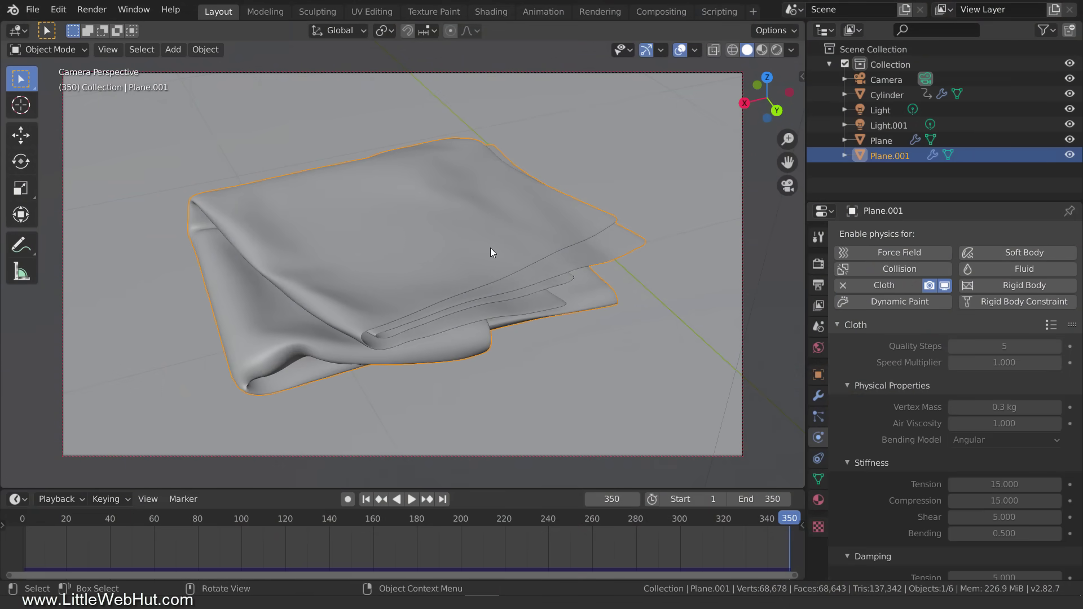
click(819, 396)
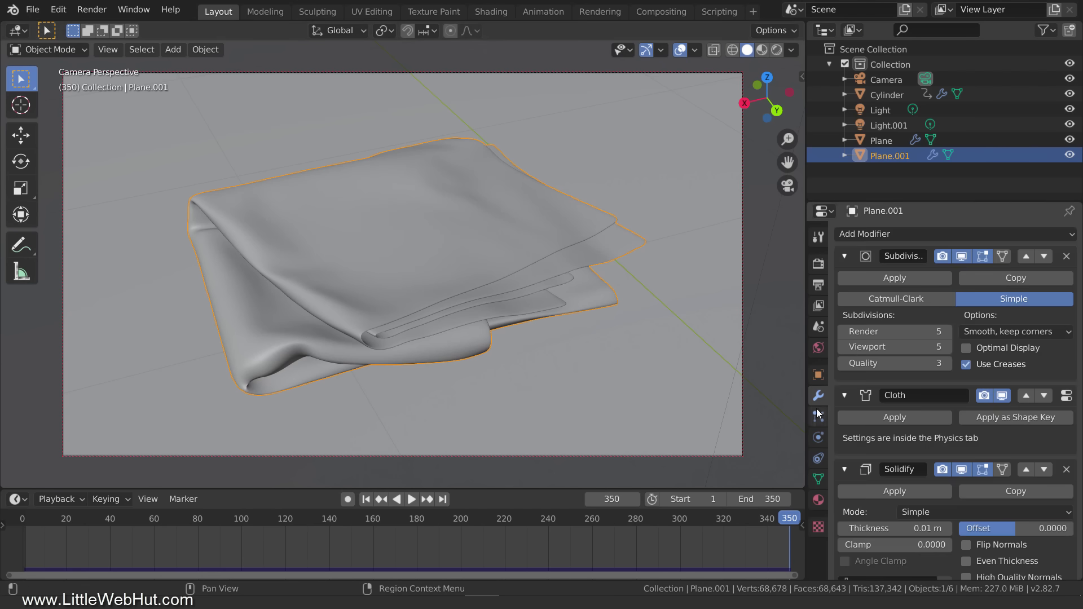
key(shift+ctrl+space)
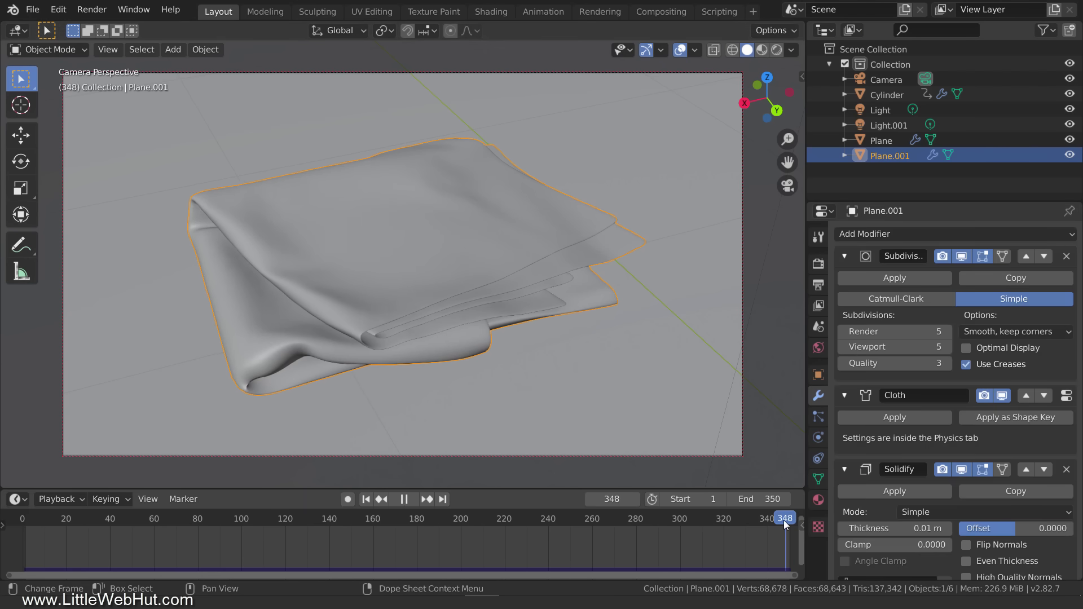
mouse_move(783, 521)
mouse_down()
mouse_move(597, 526)
mouse_move(790, 527)
mouse_up()
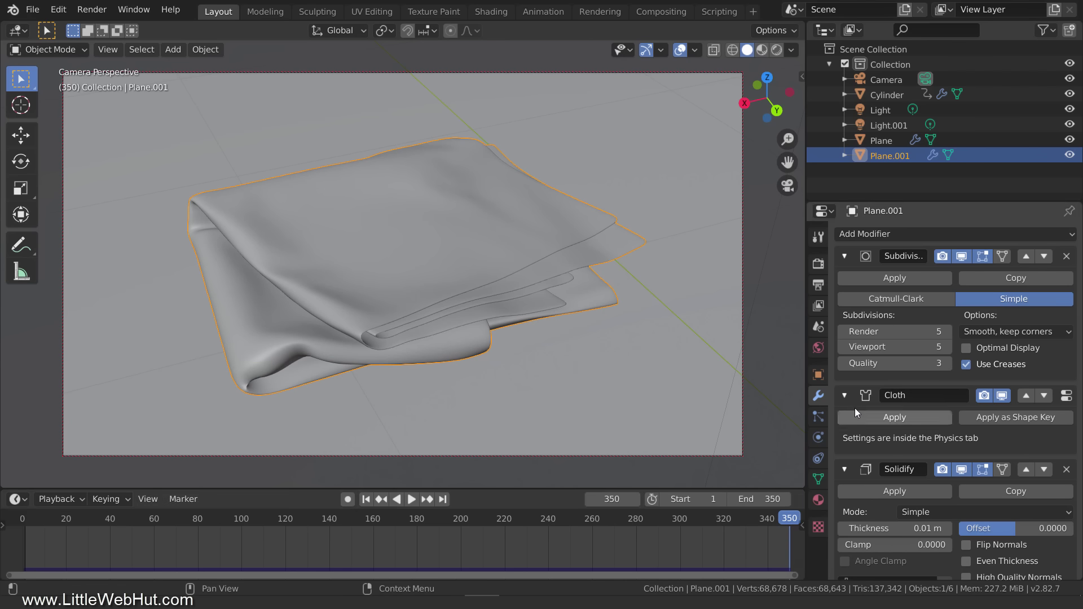
Apply the top Subdivision and Cloth modifiers, then replay to check the folded shape near frame 338.
click(924, 279)
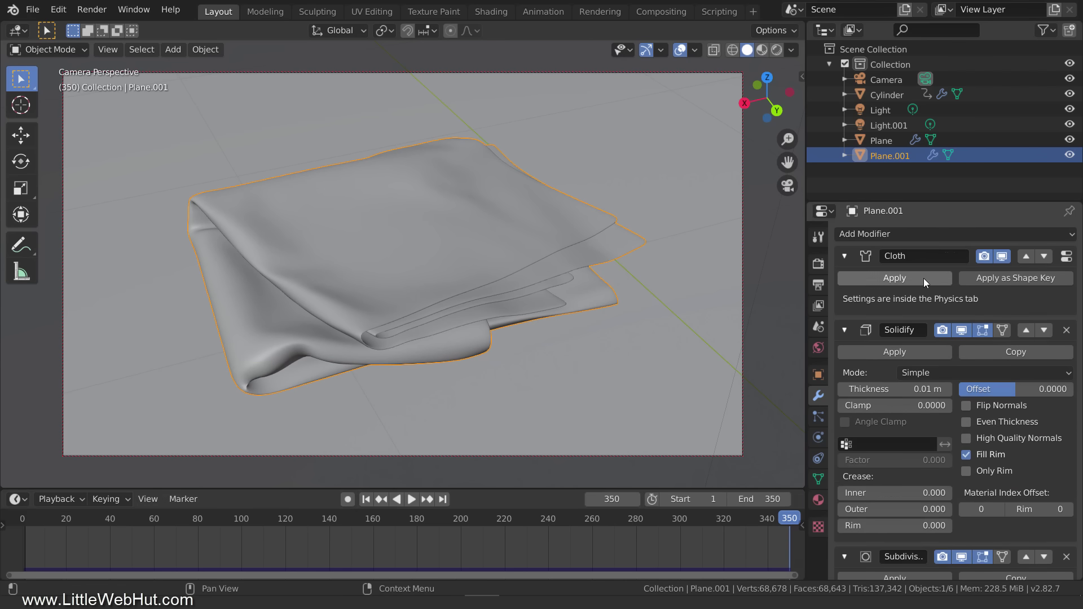
click(923, 279)
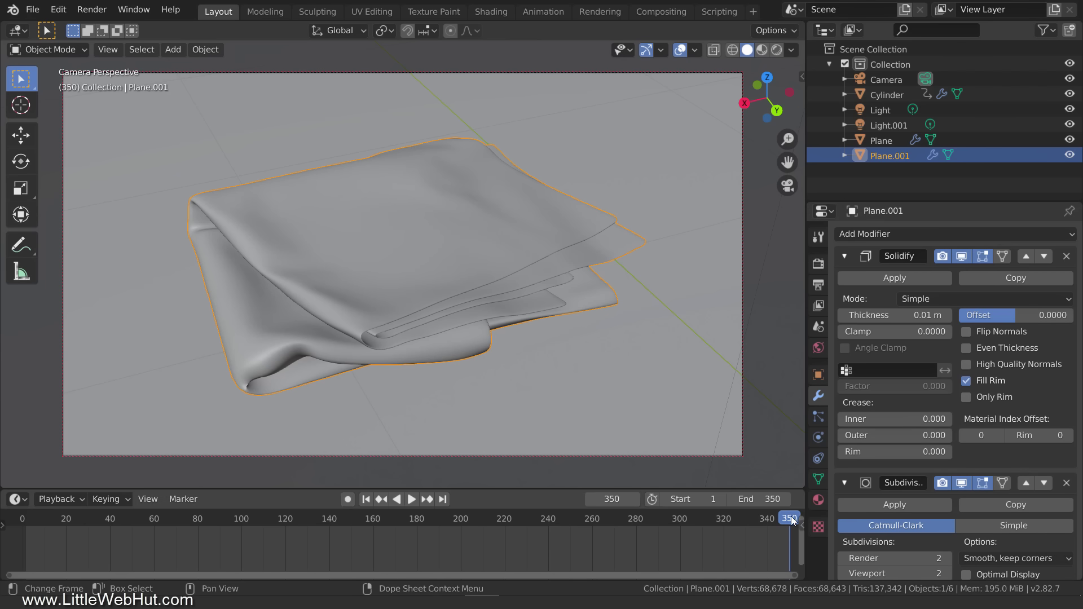
key(space)
mouse_move(791, 518)
mouse_down()
mouse_move(557, 523)
mouse_move(790, 532)
mouse_up()
Switch the viewport to Rendered shading and turn off Viewport Overlays.
key(z)
click(625, 310)
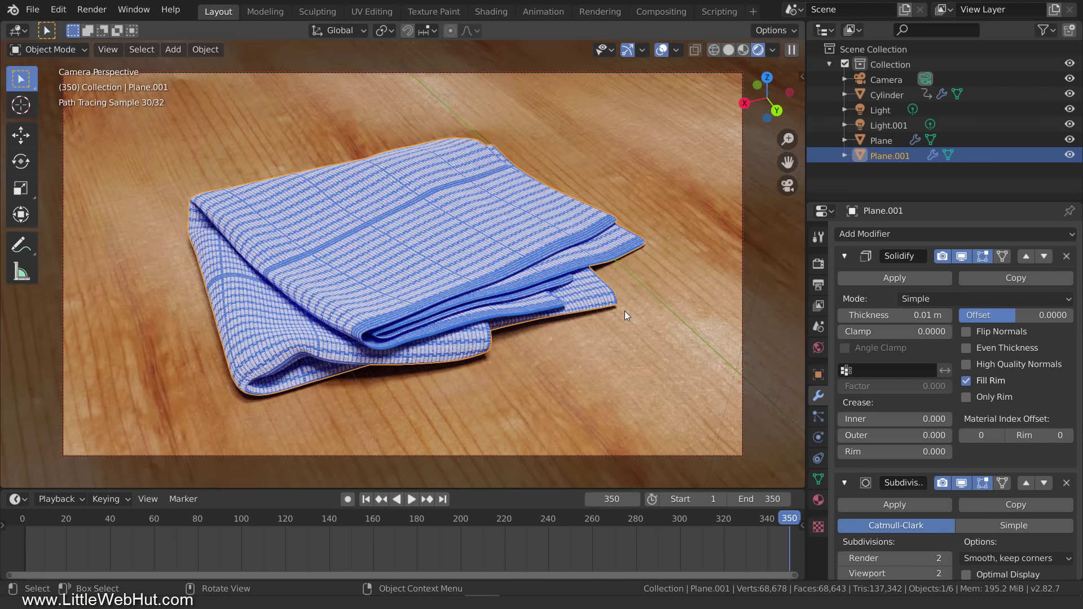
click(661, 50)
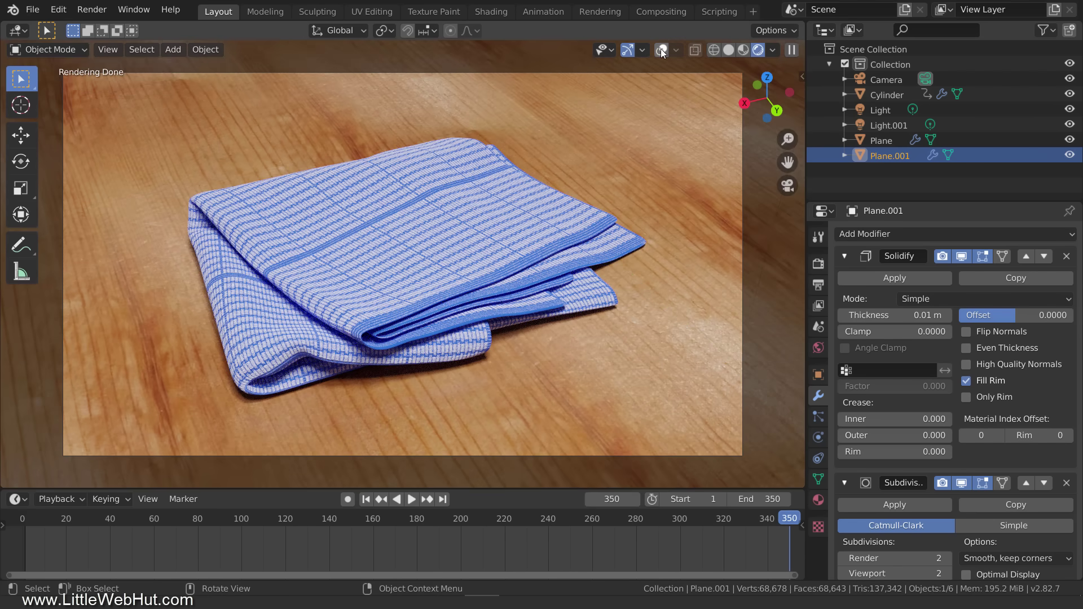